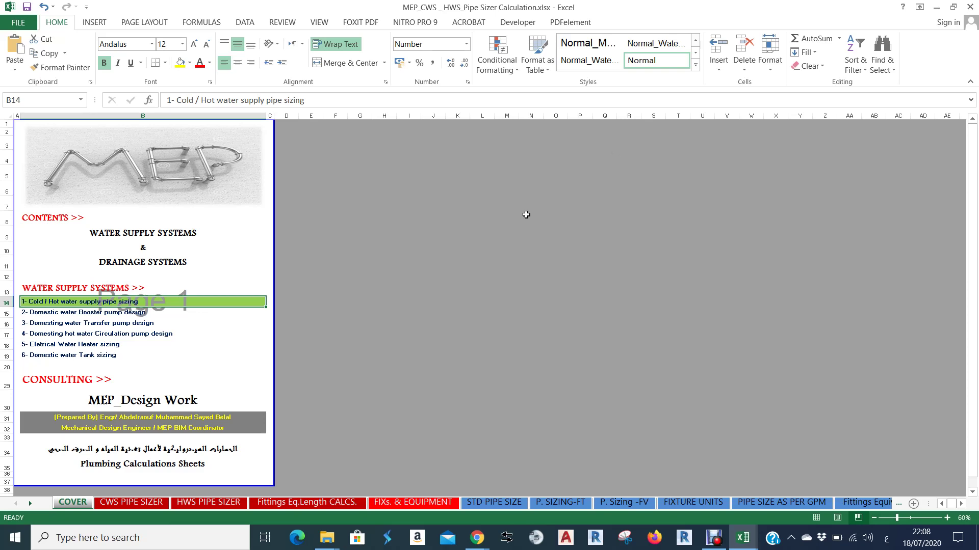
Open the CWS PIPE SIZER sheet and review the fixture headings in row 14 and the quantity cells below them.
{"action": "left_click", "coordinate": [131, 503]}
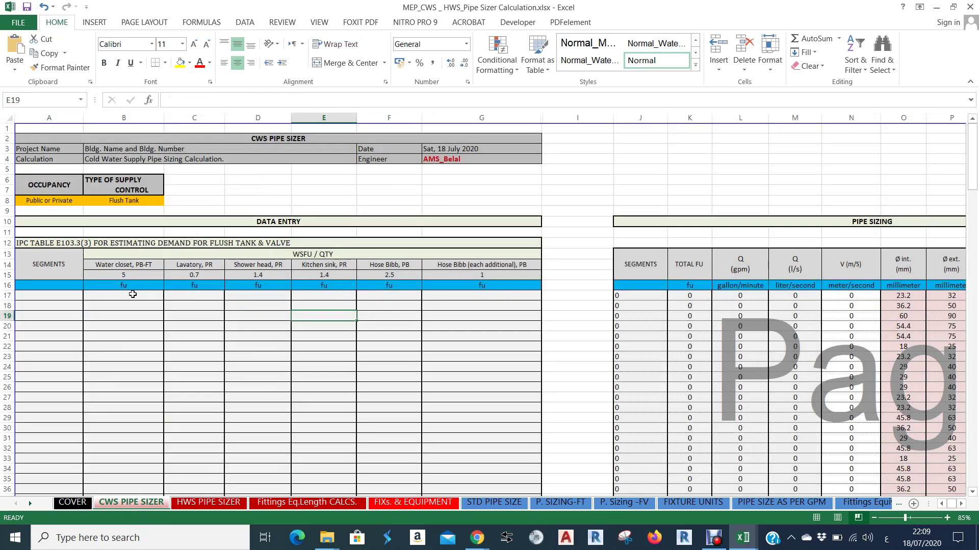
{"action": "left_click", "coordinate": [132, 263]}
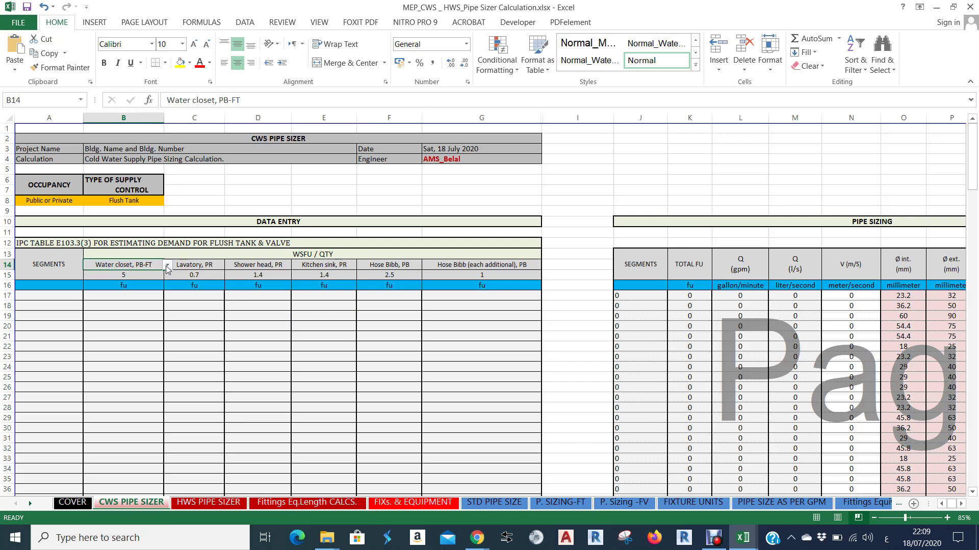
{"action": "left_click", "coordinate": [190, 265]}
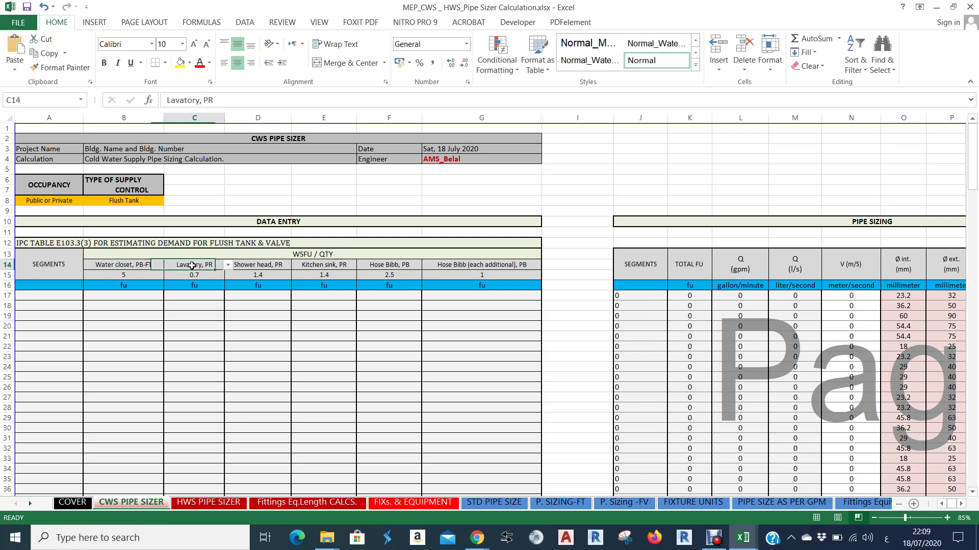
{"action": "left_click", "coordinate": [247, 264]}
{"action": "left_click", "coordinate": [326, 263]}
{"action": "left_click", "coordinate": [403, 265]}
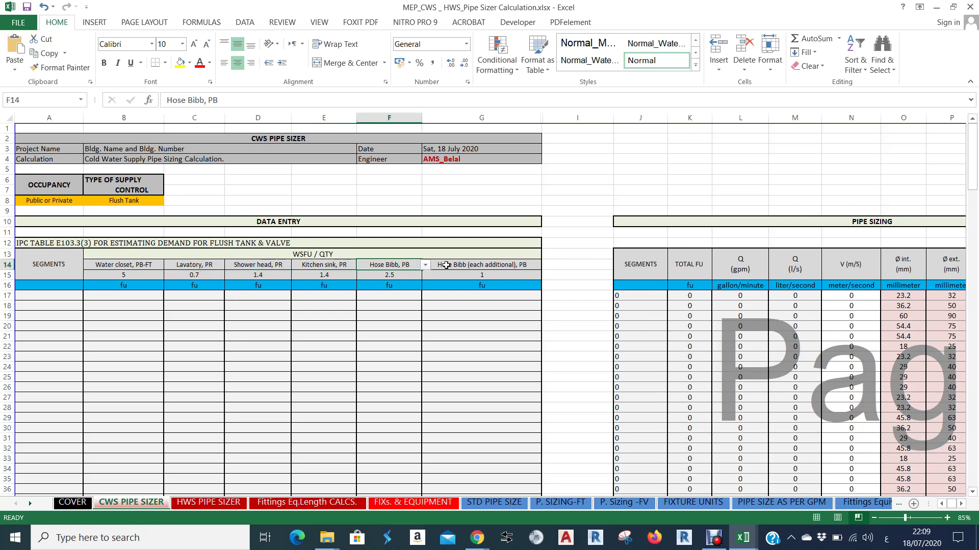
{"action": "left_click", "coordinate": [445, 265]}
{"action": "left_click_drag", "start_coordinate": [150, 299], "coordinate": [507, 388]}
Examine the fixture types available for the Water closet and Lavatory column headings, keeping the current choices.
{"action": "left_click", "coordinate": [154, 262]}
{"action": "left_click", "coordinate": [167, 264]}
{"action": "left_click", "coordinate": [169, 315]}
{"action": "left_click_drag", "start_coordinate": [169, 315], "coordinate": [171, 305]}
{"action": "left_click", "coordinate": [196, 272]}
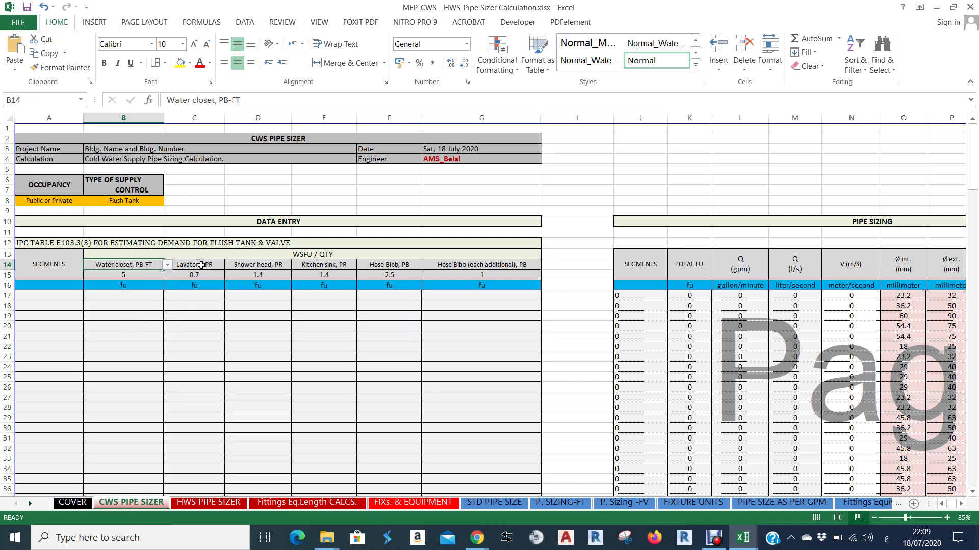
{"action": "left_click", "coordinate": [199, 263]}
{"action": "left_click", "coordinate": [227, 264]}
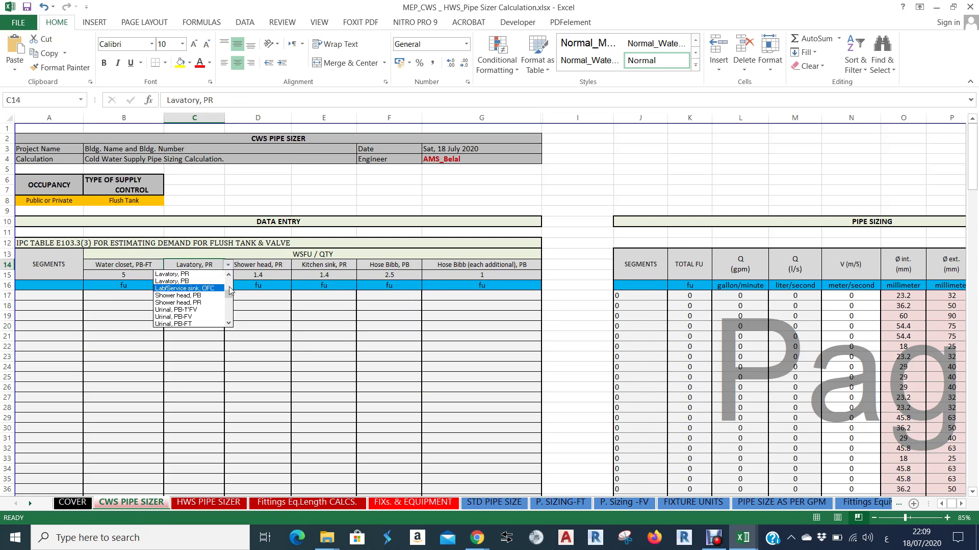
{"action": "mouse_move", "coordinate": [230, 293]}
{"action": "left_mouse_down"}
{"action": "mouse_move", "coordinate": [229, 304]}
{"action": "mouse_move", "coordinate": [227, 294]}
{"action": "left_mouse_up"}
{"action": "left_click", "coordinate": [259, 294]}
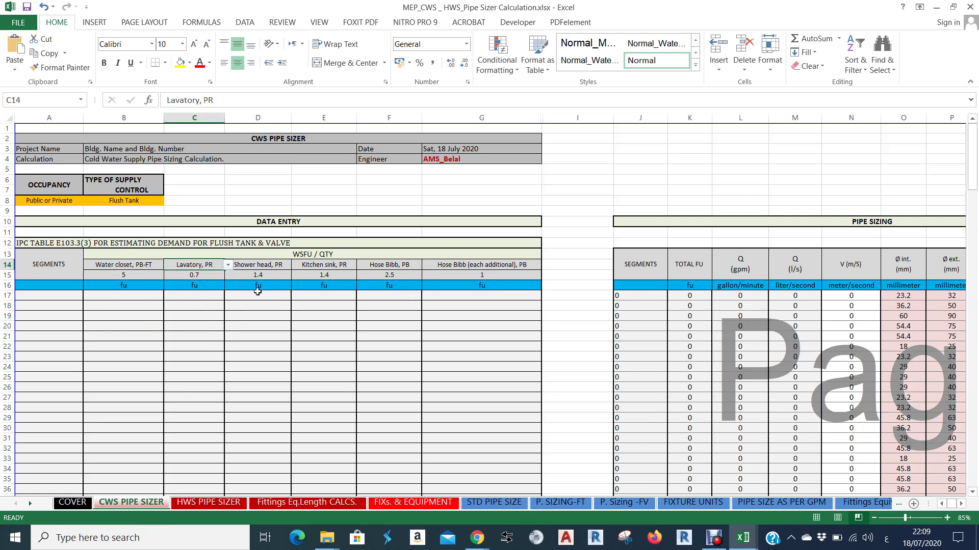
Enter row 17 fixture quantities: water closet 2, lavatory 3, shower head 6, kitchen sink 5, hose bibb 1, additional hose bibb 8.
{"action": "left_click", "coordinate": [146, 300]}
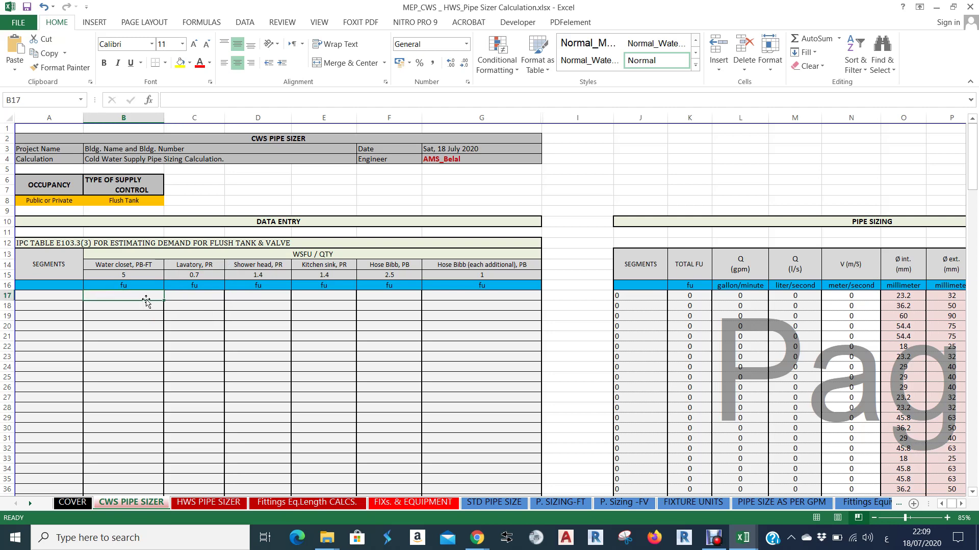
{"action": "type", "text": "2"}
{"action": "key", "text": "Tab"}
{"action": "type", "text": "3"}
{"action": "key", "text": "Tab"}
{"action": "type", "text": "6"}
{"action": "key", "text": "Tab"}
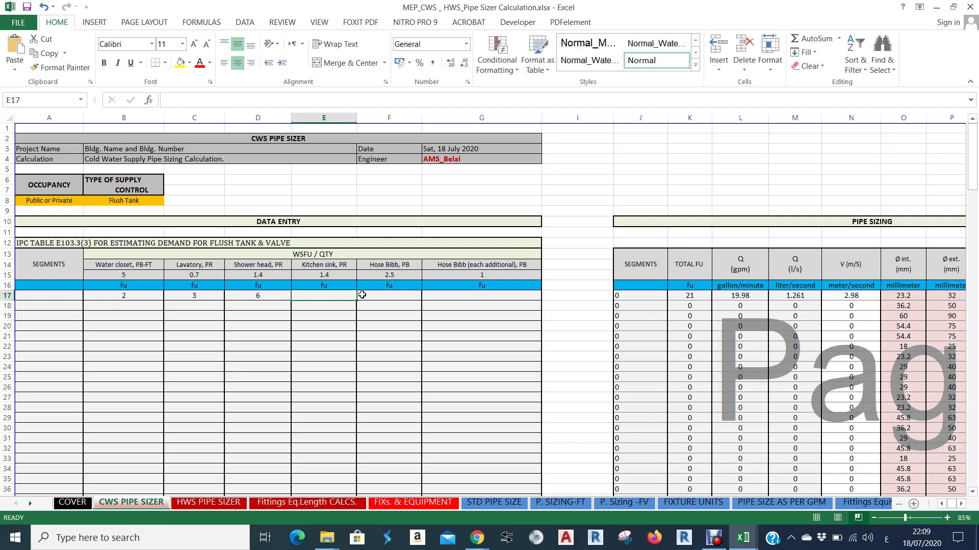
{"action": "type", "text": "5"}
{"action": "key", "text": "Tab"}
{"action": "type", "text": "1"}
{"action": "key", "text": "Tab"}
{"action": "type", "text": "8"}
{"action": "key", "text": "ctrl+Return"}
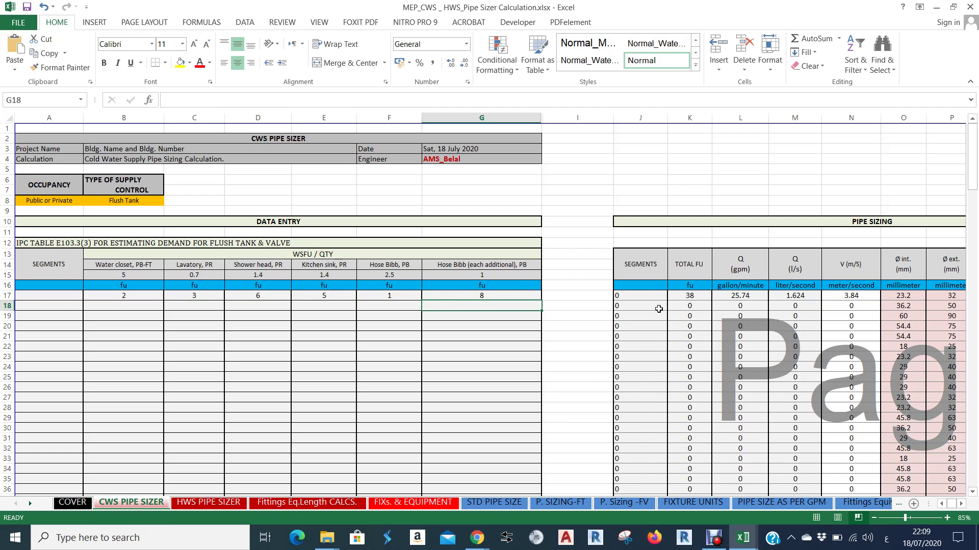
{"action": "key", "text": "Return"}
Inspect the row 17 formulas for total fixture units, flow in gpm, flow in l/s and velocity in m/s.
{"action": "scroll", "coordinate": [730, 317], "scroll_direction": "right", "scroll_amount": 1}
{"action": "scroll", "coordinate": [731, 317], "scroll_direction": "right", "scroll_amount": 4}
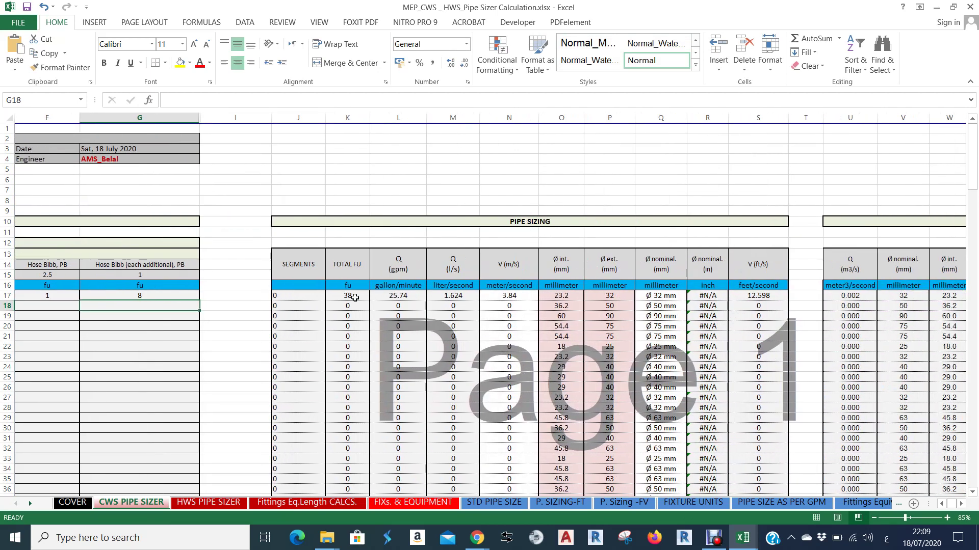
{"action": "left_click", "coordinate": [355, 297]}
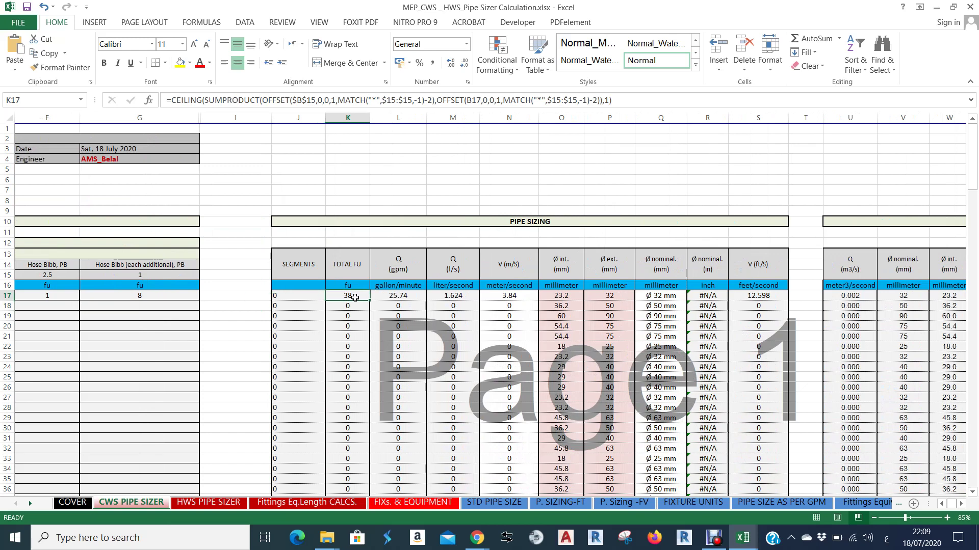
{"action": "left_click", "coordinate": [403, 296]}
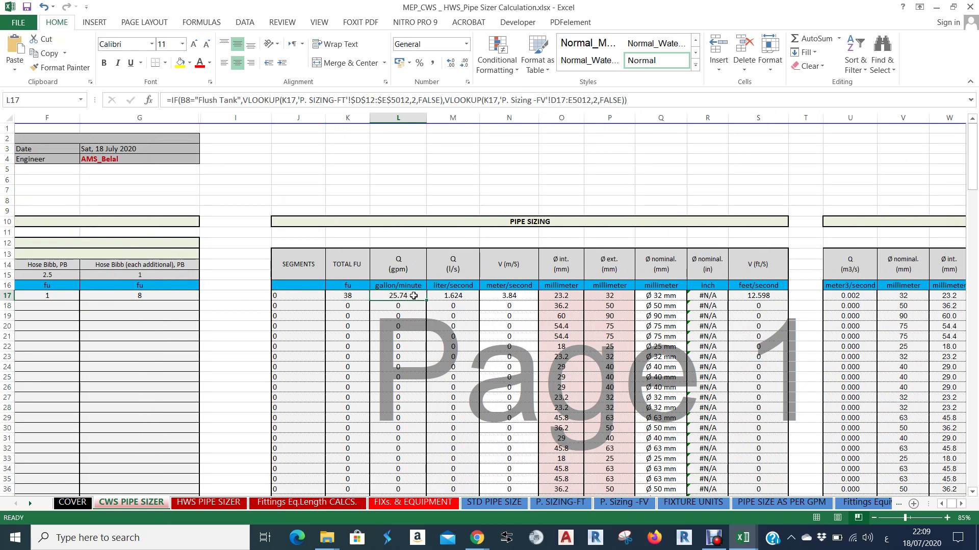
{"action": "left_click", "coordinate": [459, 296]}
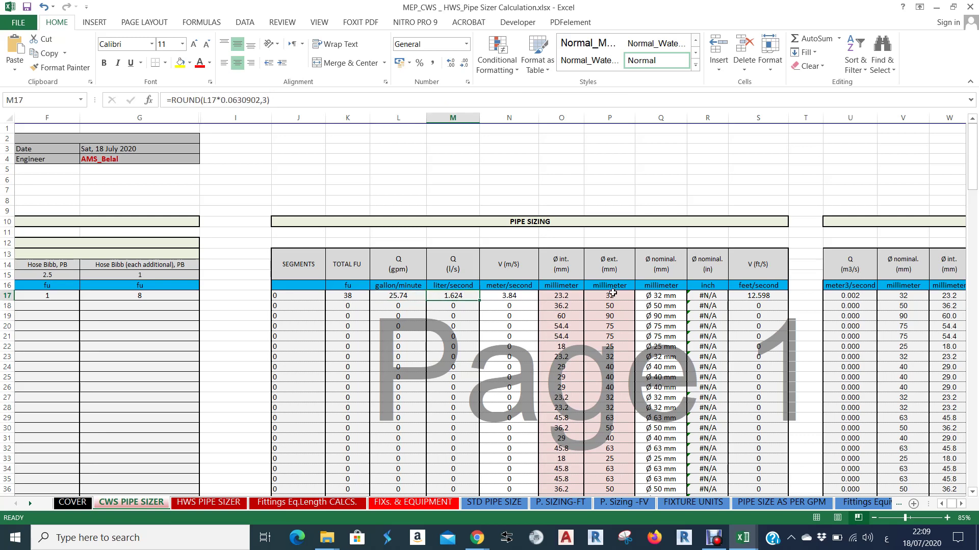
{"action": "left_click", "coordinate": [517, 296]}
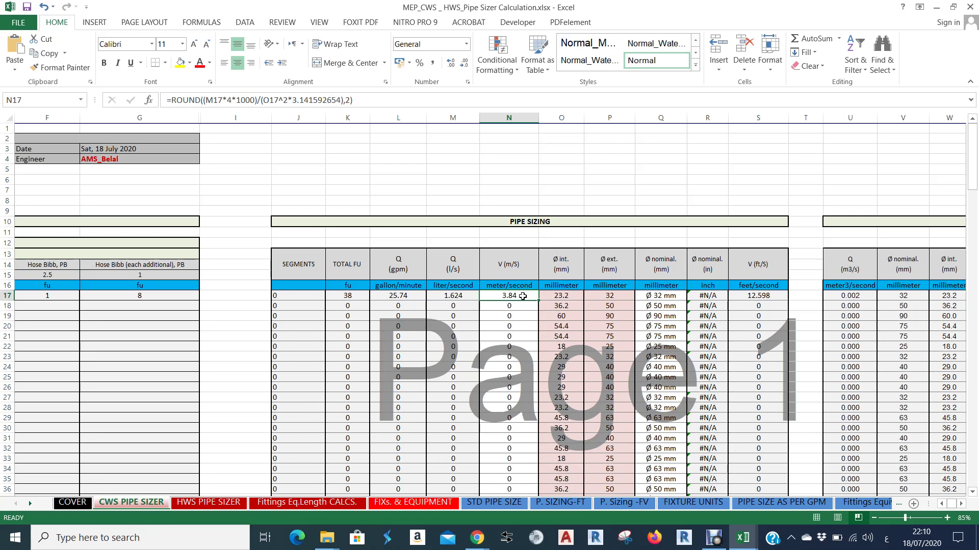
Set the external pipe diameter in row 17 to 40 mm and check the velocity.
{"action": "left_click", "coordinate": [609, 296]}
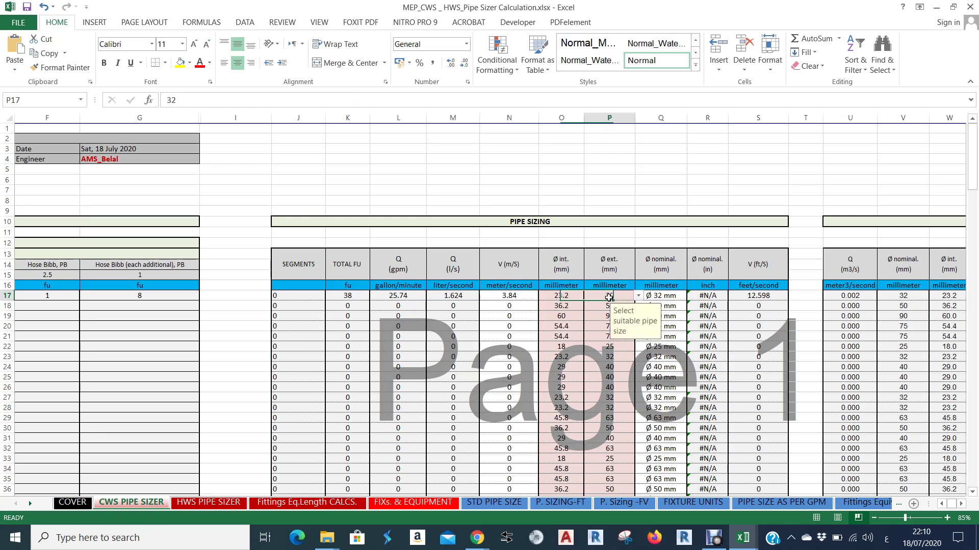
{"action": "left_click", "coordinate": [638, 297]}
{"action": "left_click", "coordinate": [638, 296]}
{"action": "left_click", "coordinate": [638, 296]}
{"action": "left_click", "coordinate": [592, 312]}
{"action": "left_click", "coordinate": [525, 297]}
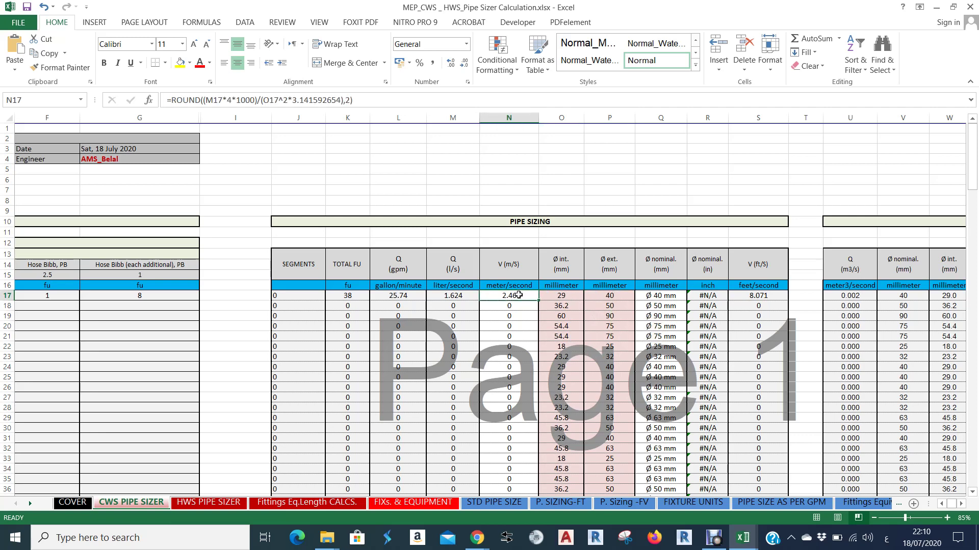
Set the external pipe diameter in row 17 to 50 mm and check the velocity.
{"action": "left_click", "coordinate": [617, 296]}
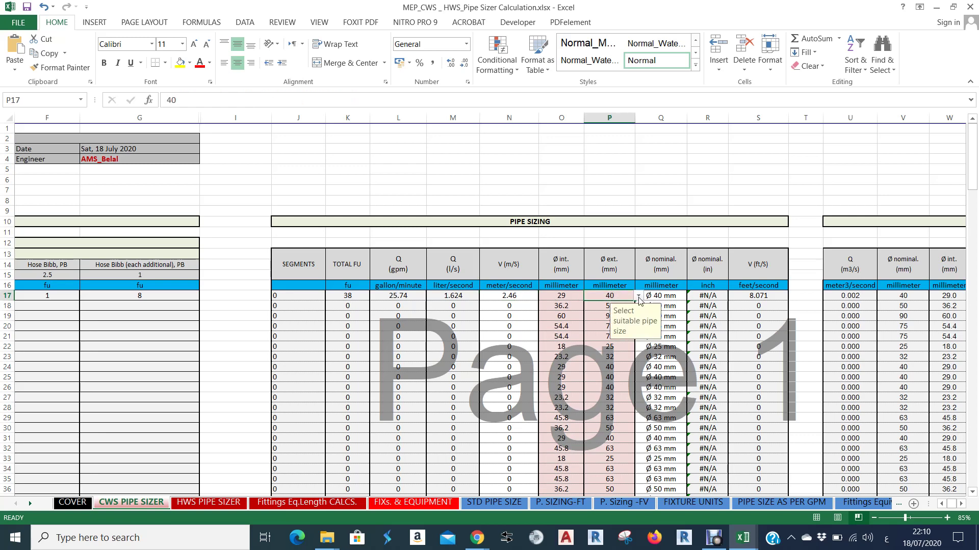
{"action": "left_click", "coordinate": [638, 297]}
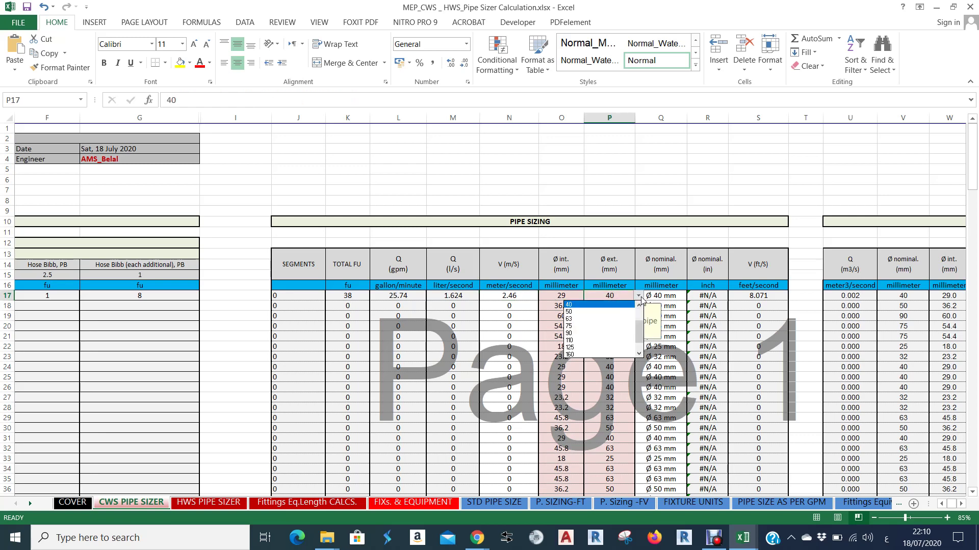
{"action": "left_click", "coordinate": [597, 312]}
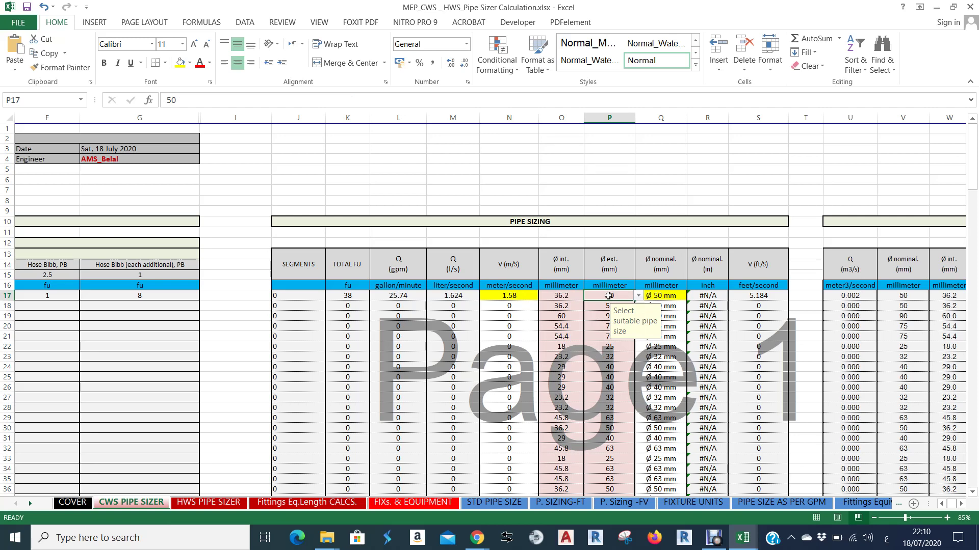
{"action": "left_click", "coordinate": [521, 296]}
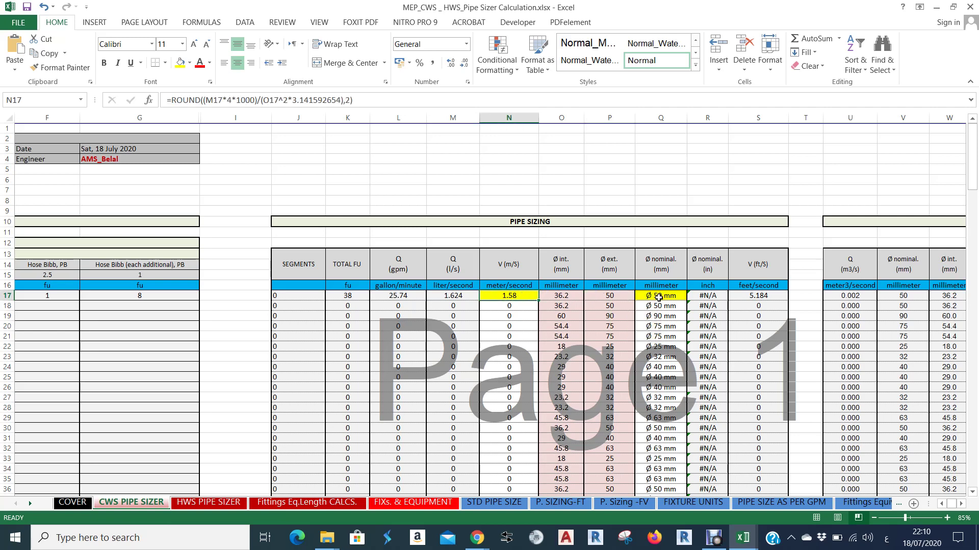
Inspect the row 17 cells for the external diameter and the nominal diameter in millimetres and inches.
{"action": "left_click", "coordinate": [619, 295]}
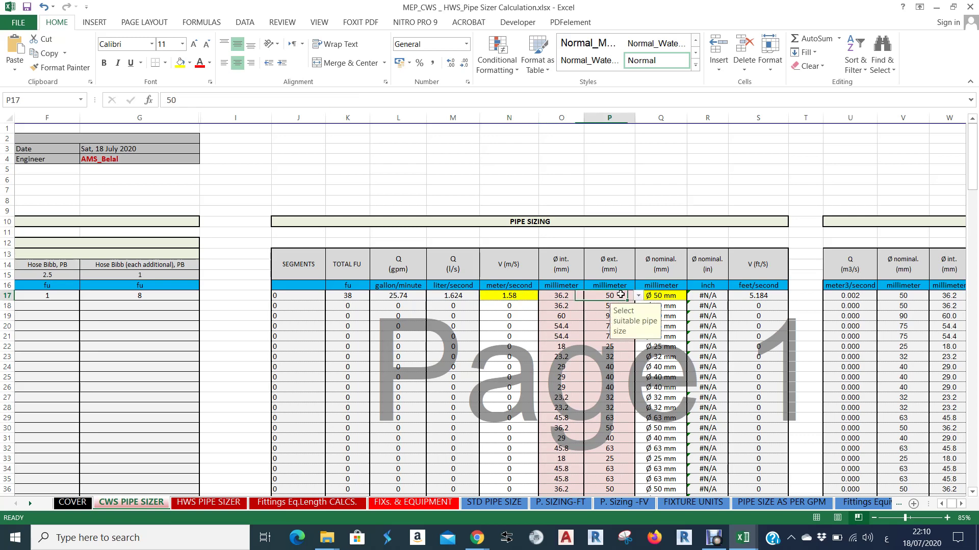
{"action": "left_click", "coordinate": [651, 295]}
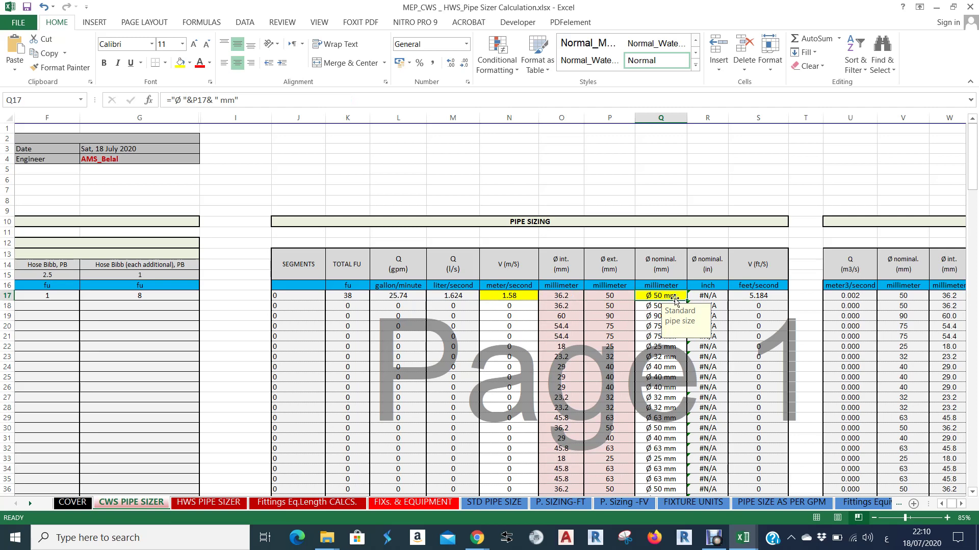
{"action": "left_click", "coordinate": [705, 296]}
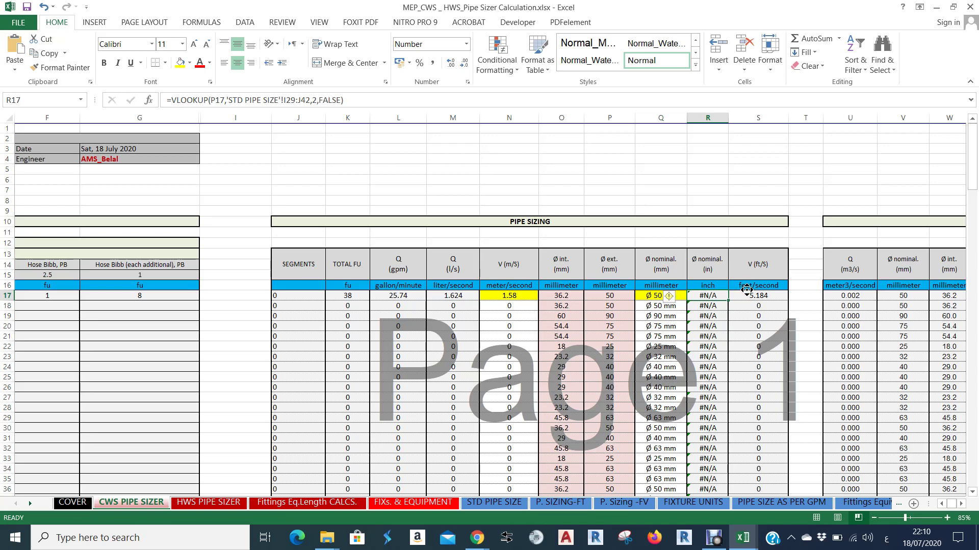
Look over the Friction Losses table beside the Pipe Sizing table, including its friction loss column.
{"action": "scroll", "coordinate": [747, 291], "scroll_direction": "right", "scroll_amount": 2}
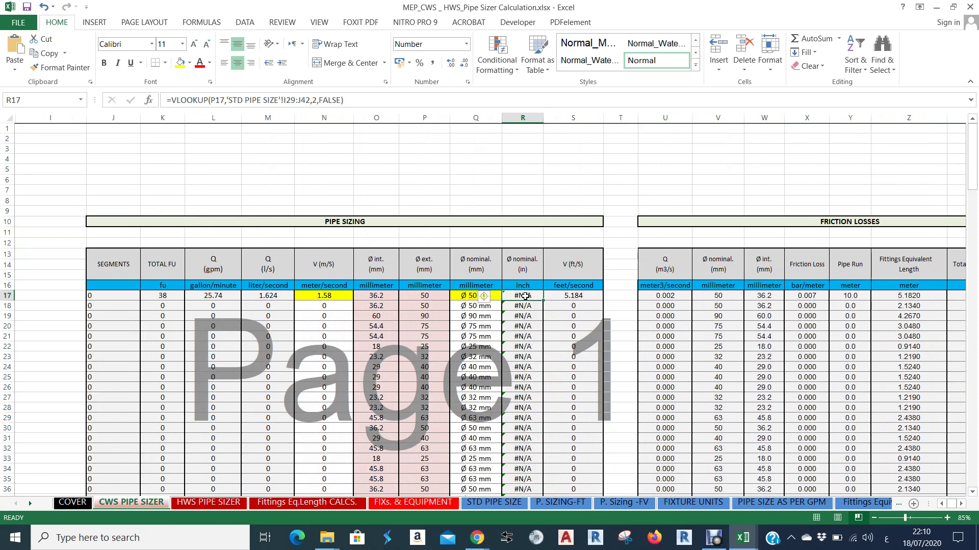
{"action": "scroll", "coordinate": [517, 300], "scroll_direction": "right", "scroll_amount": 1}
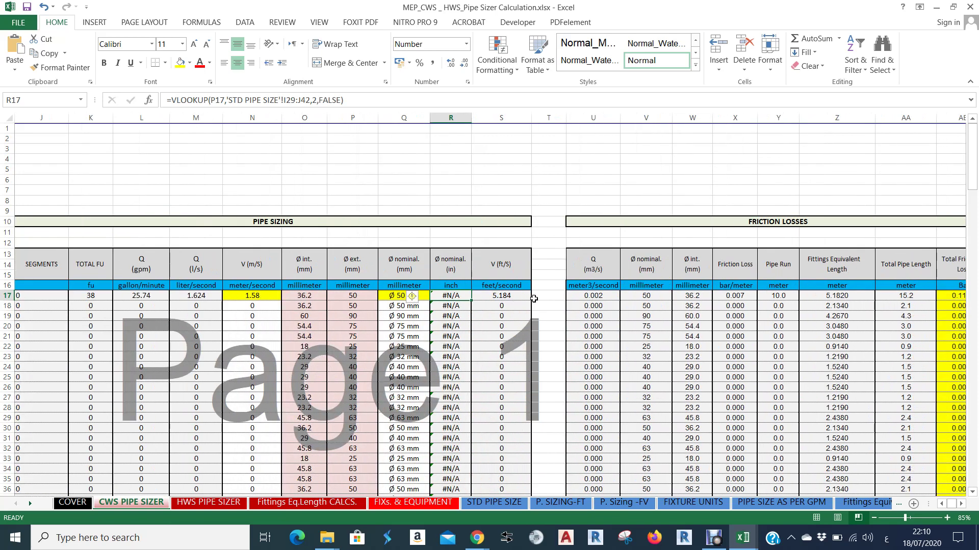
{"action": "scroll", "coordinate": [517, 301], "scroll_direction": "right", "scroll_amount": 3}
{"action": "scroll", "coordinate": [589, 312], "scroll_direction": "right", "scroll_amount": 1}
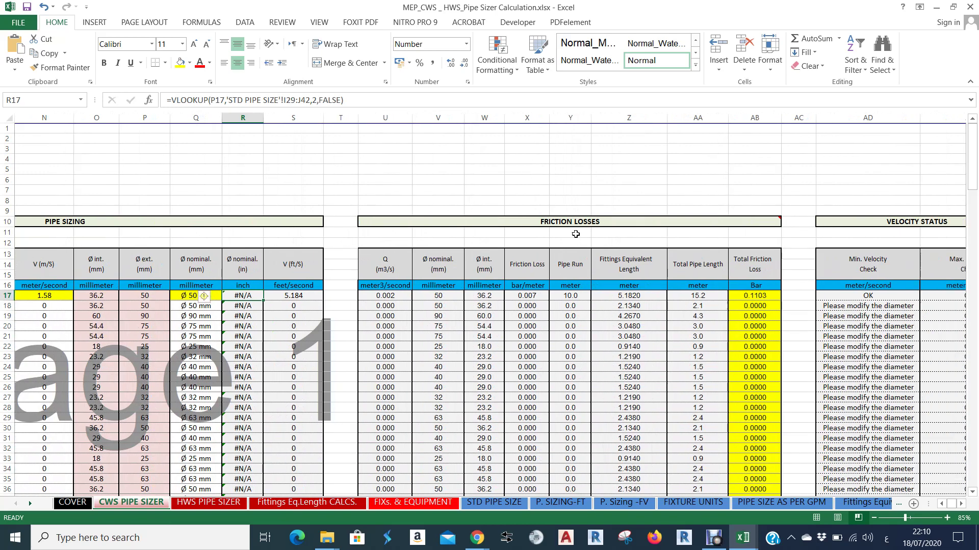
{"action": "left_click", "coordinate": [576, 222]}
{"action": "left_click", "coordinate": [538, 310]}
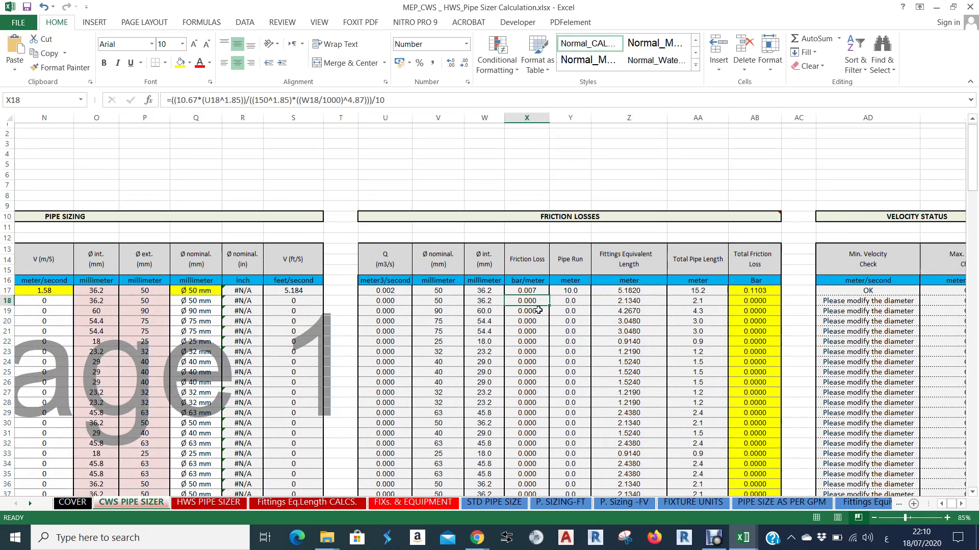
{"action": "scroll", "coordinate": [538, 309], "scroll_direction": "down", "scroll_amount": 5}
{"action": "scroll", "coordinate": [538, 310], "scroll_direction": "up", "scroll_amount": 5}
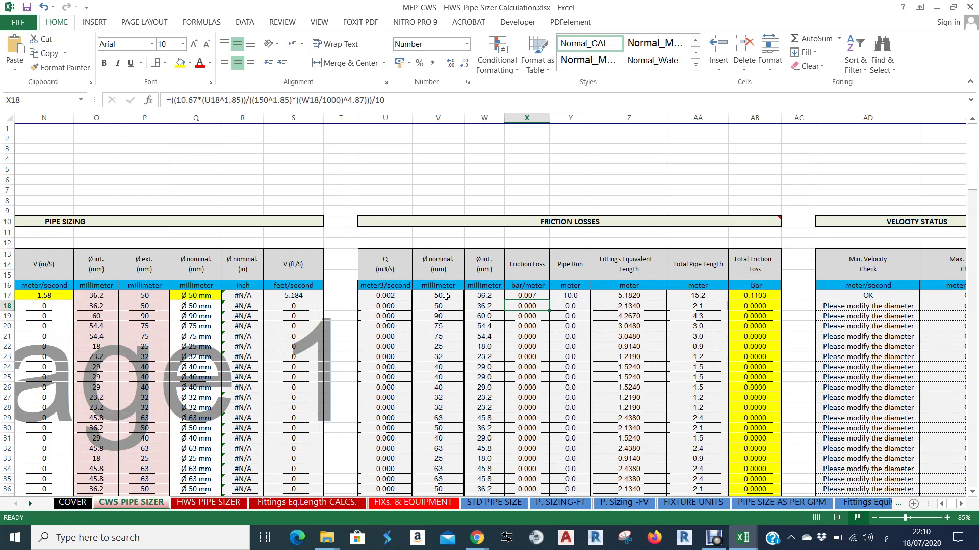
Examine the row 17 formulas for flow in m3/s, nominal diameter, internal diameter and friction loss, tracing the cells the friction loss references.
{"action": "left_click", "coordinate": [396, 296]}
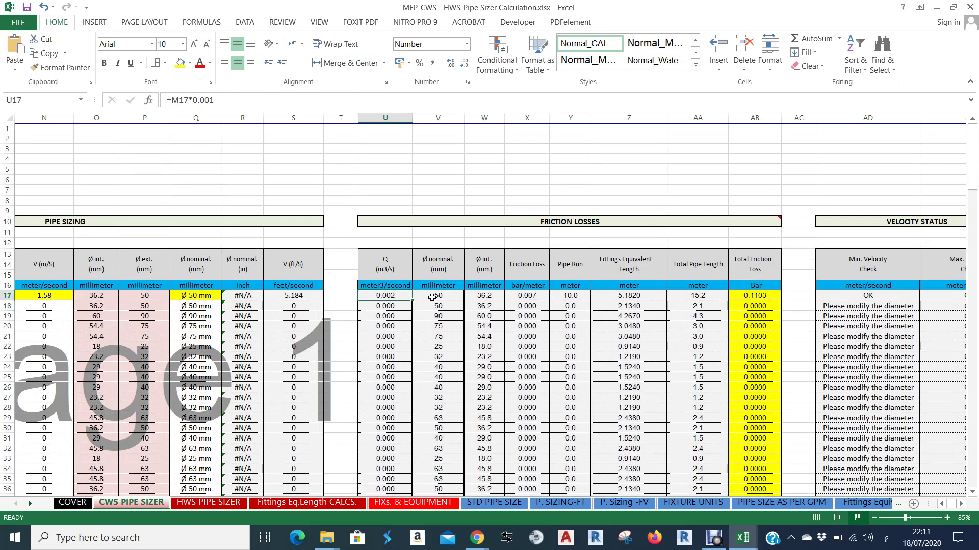
{"action": "left_click", "coordinate": [448, 297]}
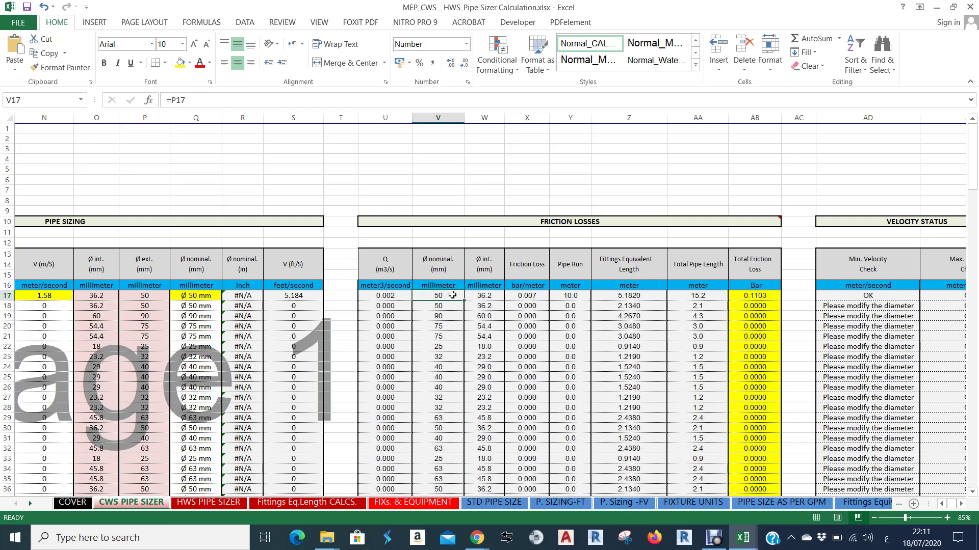
{"action": "left_click", "coordinate": [492, 296]}
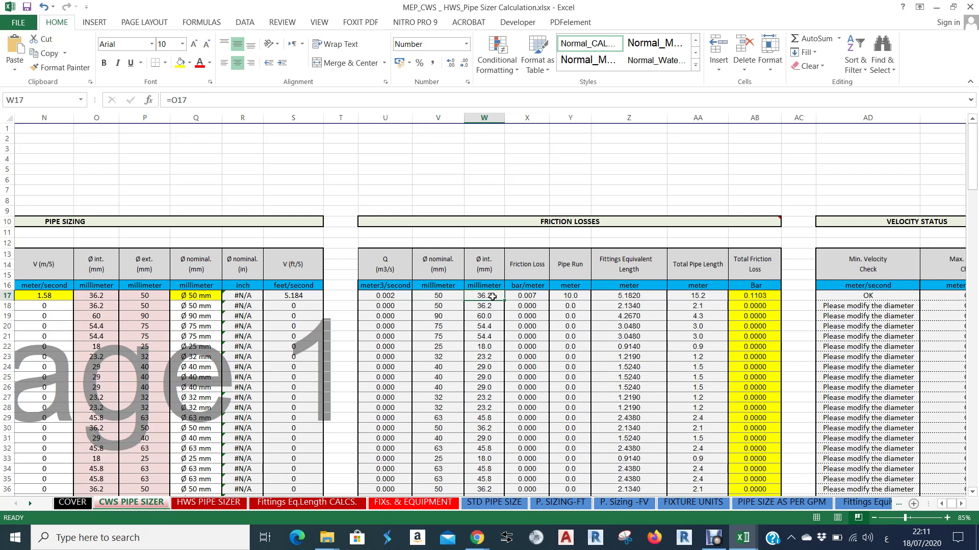
{"action": "left_click", "coordinate": [541, 297]}
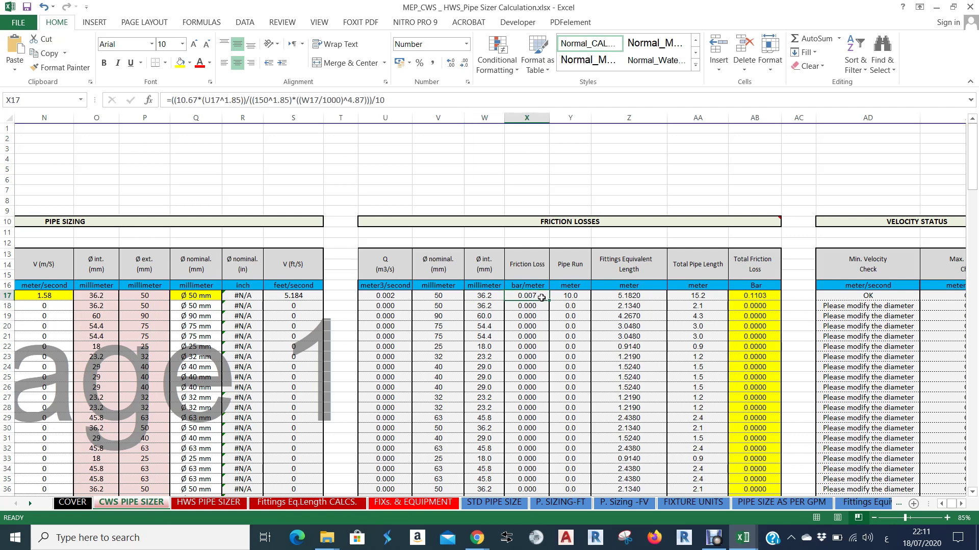
{"action": "left_click", "coordinate": [407, 101]}
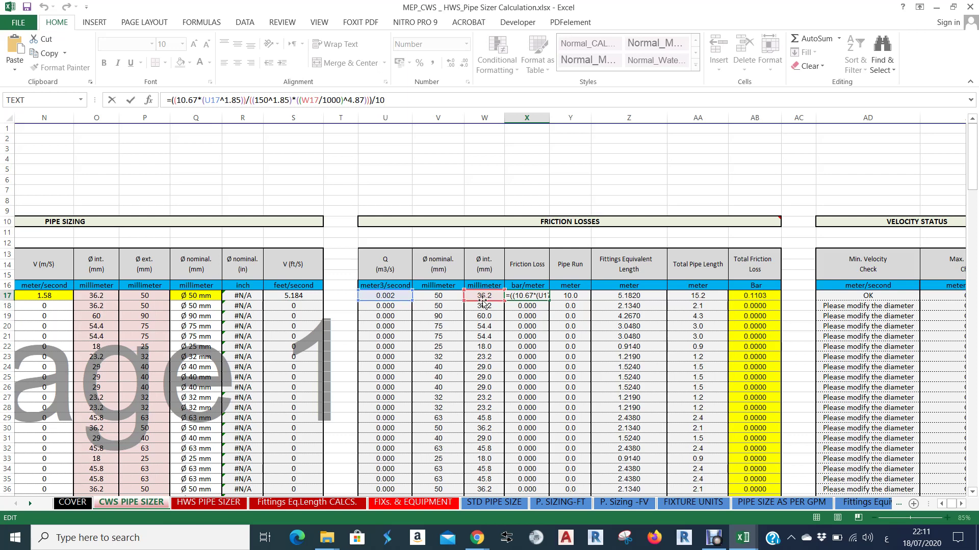
{"action": "key", "text": "ctrl+Return"}
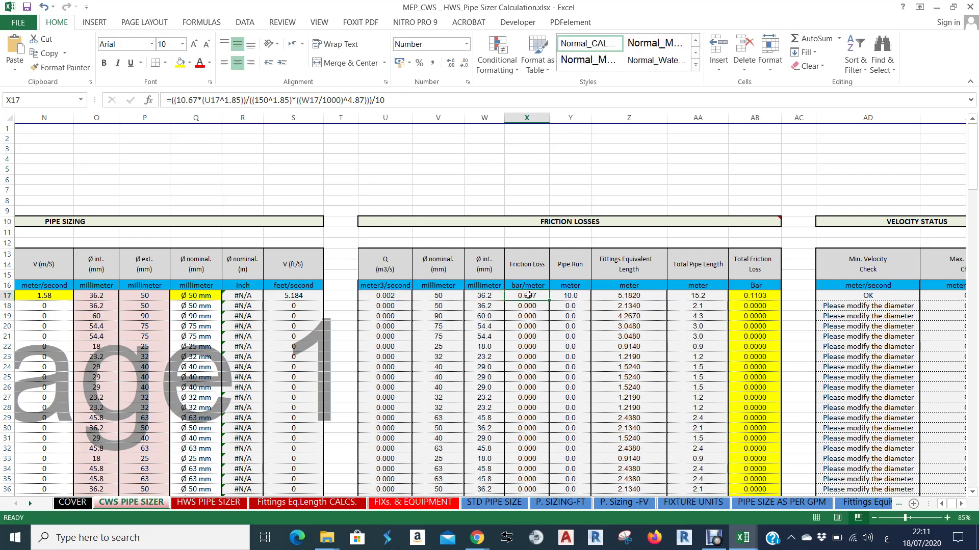
Trace row 17's pipe run and fittings equivalent length to the diameter, elbow, tee and total cells on the Fittings Eq.Length CALCS. sheet.
{"action": "left_click", "coordinate": [576, 297]}
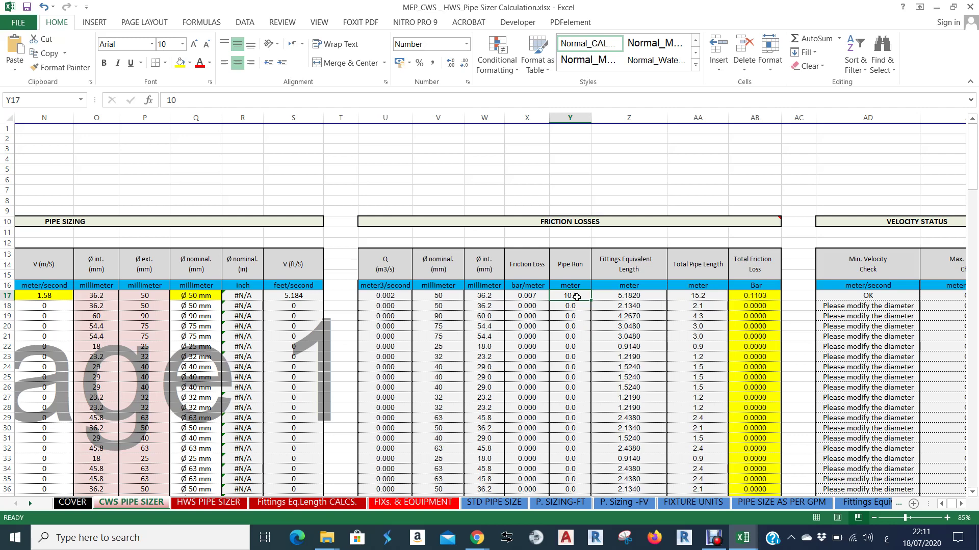
{"action": "left_click", "coordinate": [646, 297]}
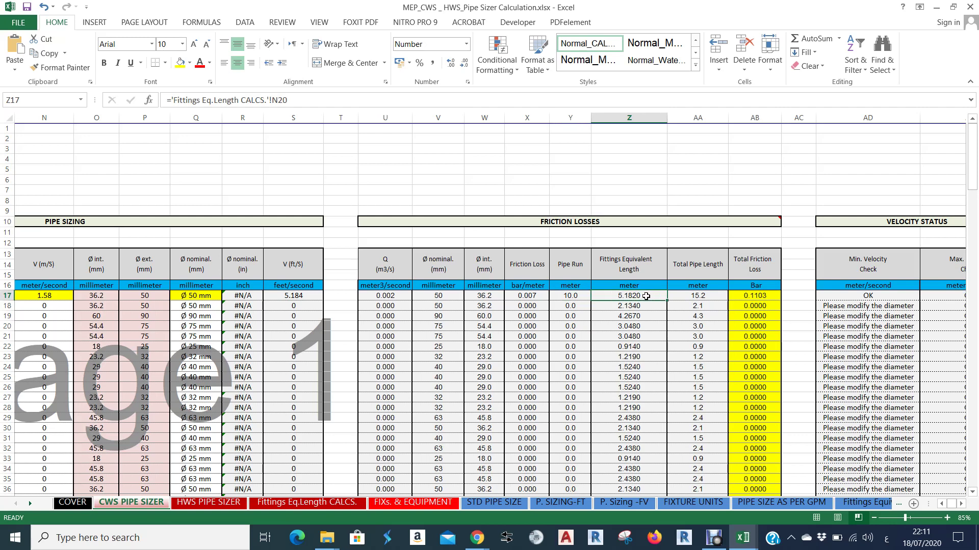
{"action": "left_click", "coordinate": [301, 503]}
{"action": "left_click", "coordinate": [128, 197]}
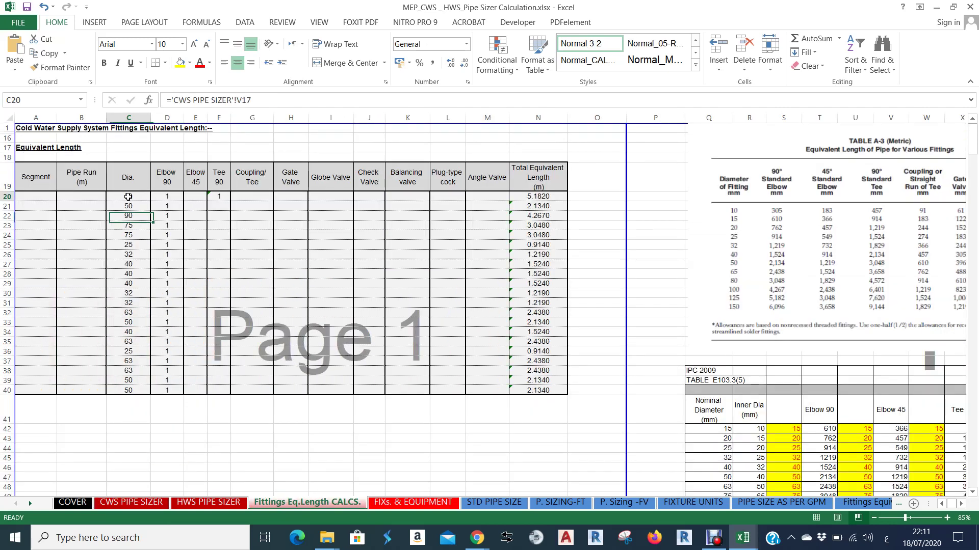
{"action": "left_click", "coordinate": [166, 197]}
{"action": "left_click", "coordinate": [220, 198]}
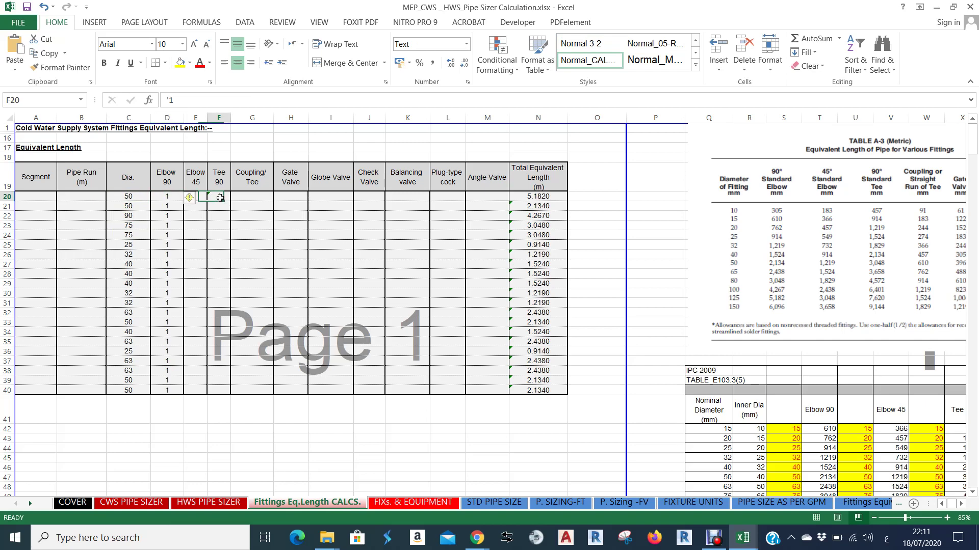
{"action": "left_click", "coordinate": [538, 196]}
{"action": "left_click", "coordinate": [131, 503]}
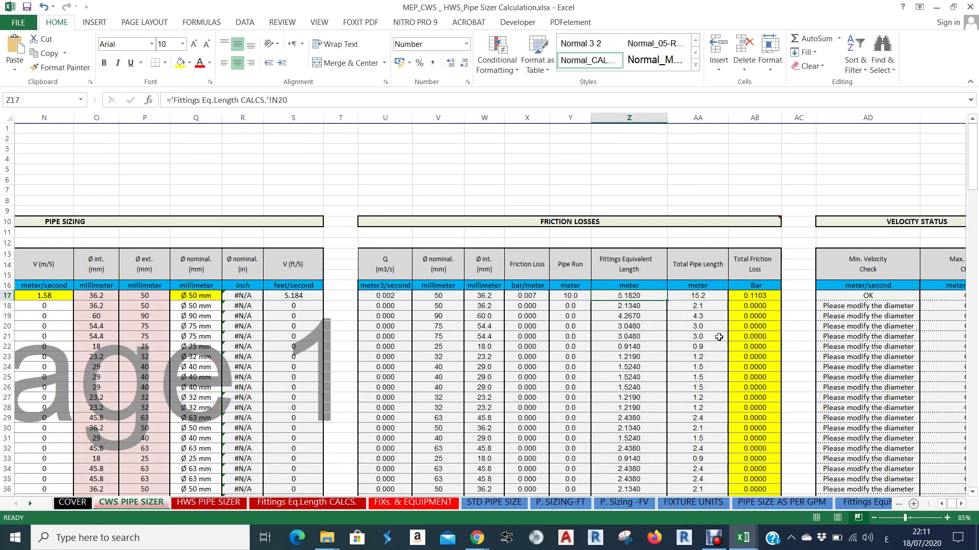
Examine the row 17 formulas for total pipe length, friction loss per meter and total friction loss.
{"action": "left_click", "coordinate": [693, 297]}
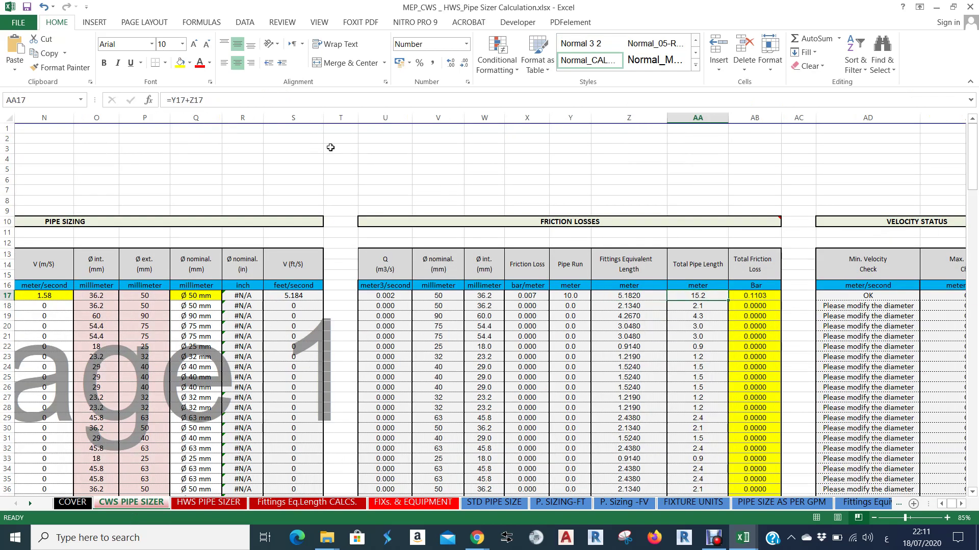
{"action": "key", "text": "F2"}
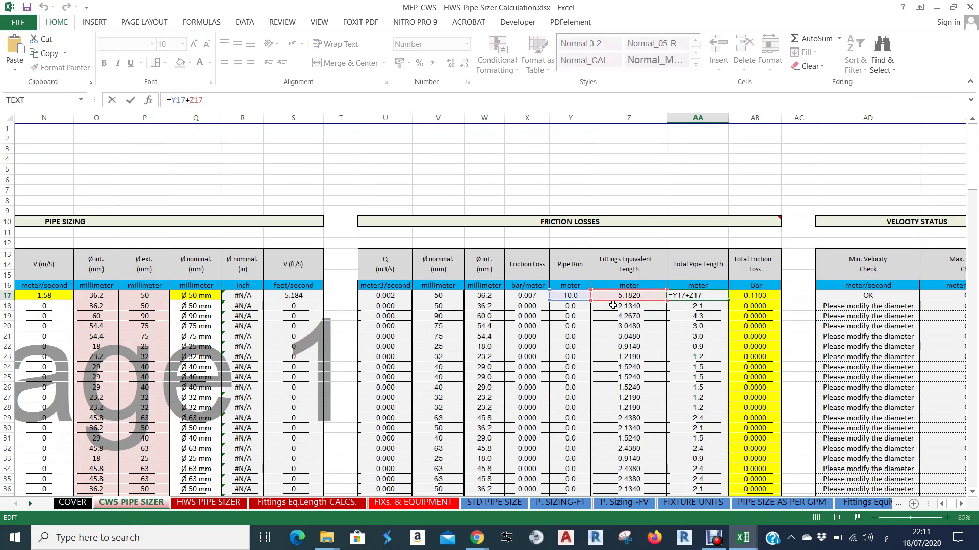
{"action": "key", "text": "Escape"}
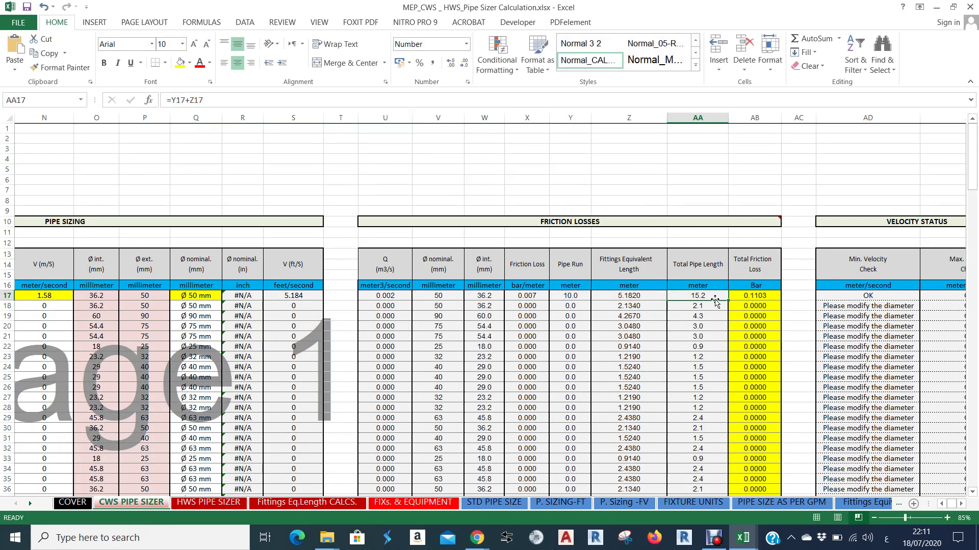
{"action": "left_click", "coordinate": [522, 296]}
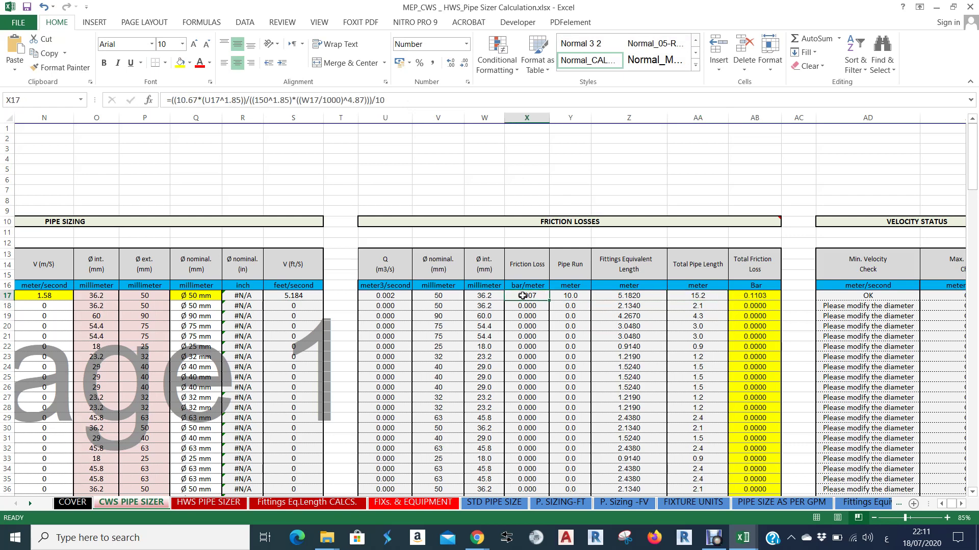
{"action": "left_click", "coordinate": [754, 296]}
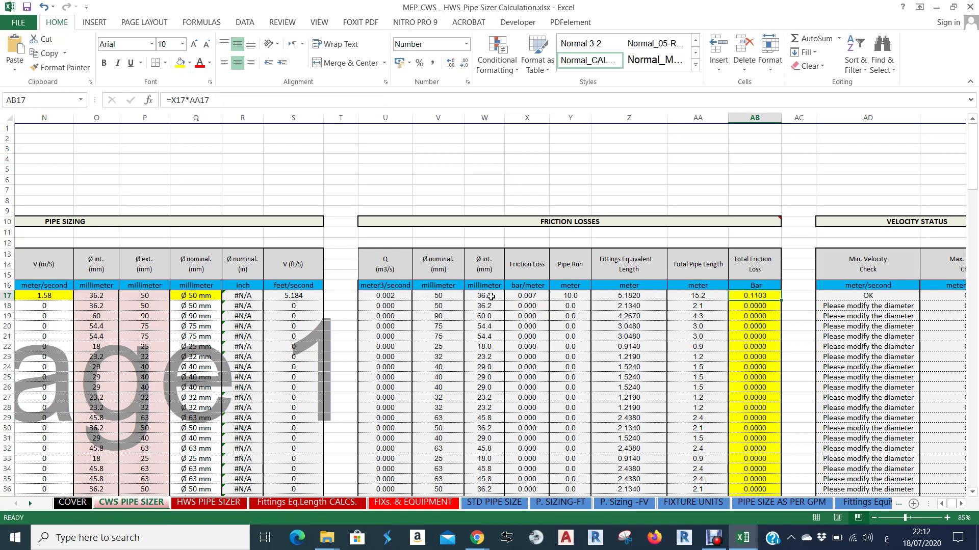
Inspect the Total Friction Losses sum at the end of the Friction Losses table.
{"action": "scroll", "coordinate": [583, 297], "scroll_direction": "down", "scroll_amount": 6}
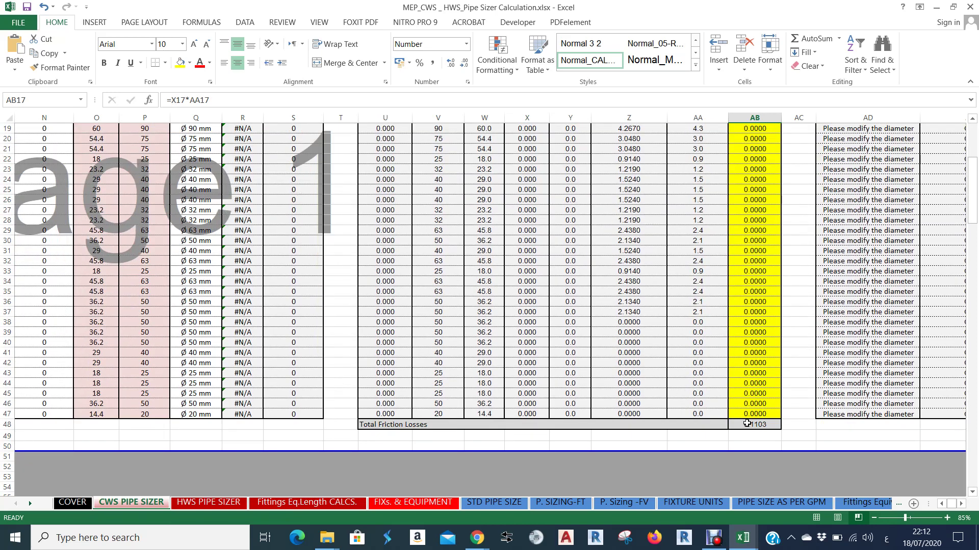
{"action": "scroll", "coordinate": [756, 325], "scroll_direction": "up", "scroll_amount": 6}
{"action": "scroll", "coordinate": [727, 318], "scroll_direction": "down", "scroll_amount": 6}
{"action": "left_click", "coordinate": [765, 424]}
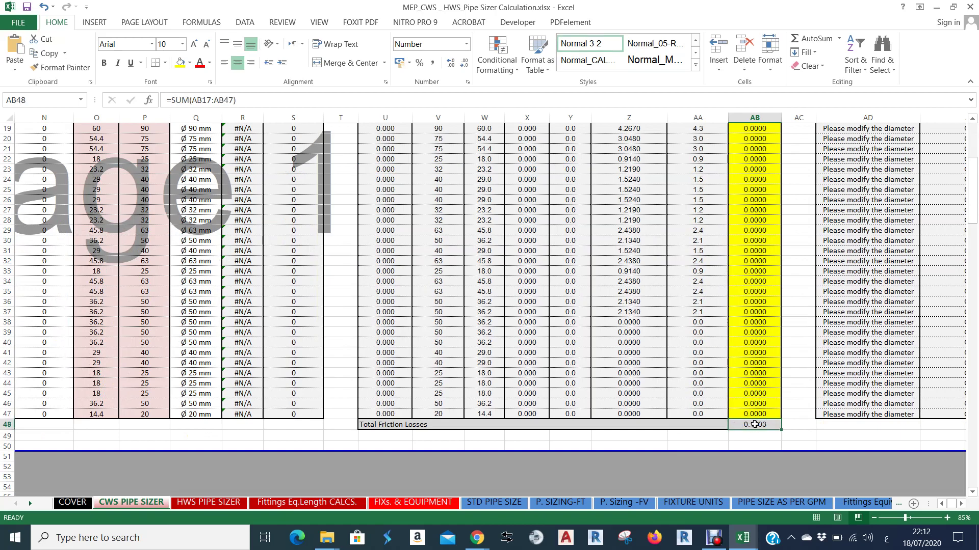
{"action": "scroll", "coordinate": [754, 424], "scroll_direction": "down", "scroll_amount": 2, "text": "ctrl"}
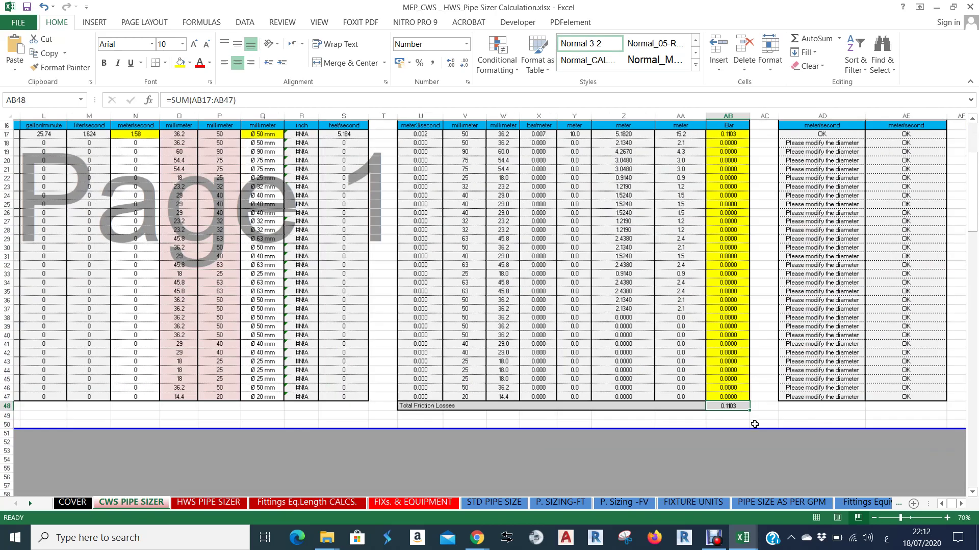
Inspect the minimum and maximum velocity checks for row 17 in the Velocity Status table.
{"action": "scroll", "coordinate": [734, 361], "scroll_direction": "up", "scroll_amount": 6}
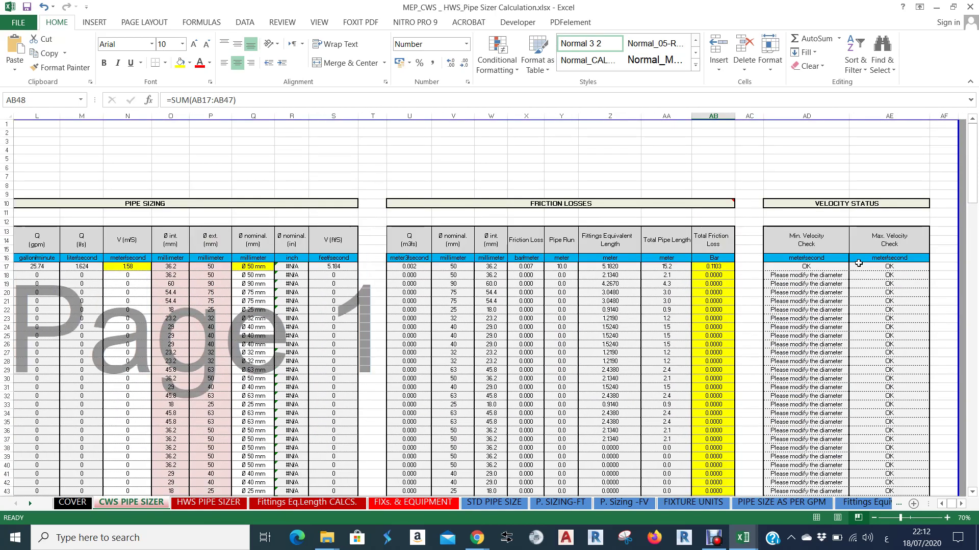
{"action": "left_click", "coordinate": [821, 266]}
{"action": "left_click", "coordinate": [881, 267]}
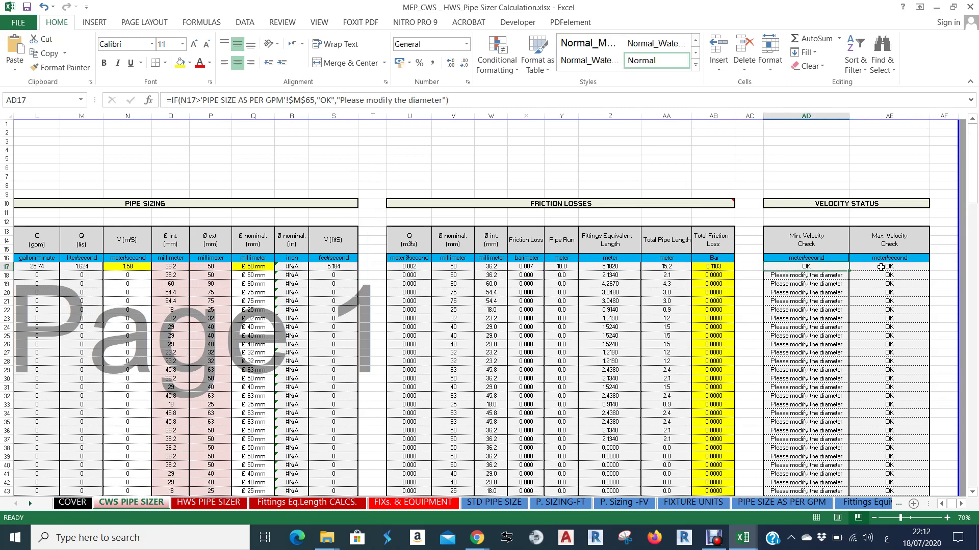
{"action": "left_click", "coordinate": [809, 241]}
{"action": "left_click", "coordinate": [887, 240]}
Return to the Data Entry and Pipe Sizing tables and inspect the row 17 velocity formula in m/s.
{"action": "scroll", "coordinate": [554, 291], "scroll_direction": "left", "scroll_amount": 5}
{"action": "scroll", "coordinate": [554, 291], "scroll_direction": "left", "scroll_amount": 2}
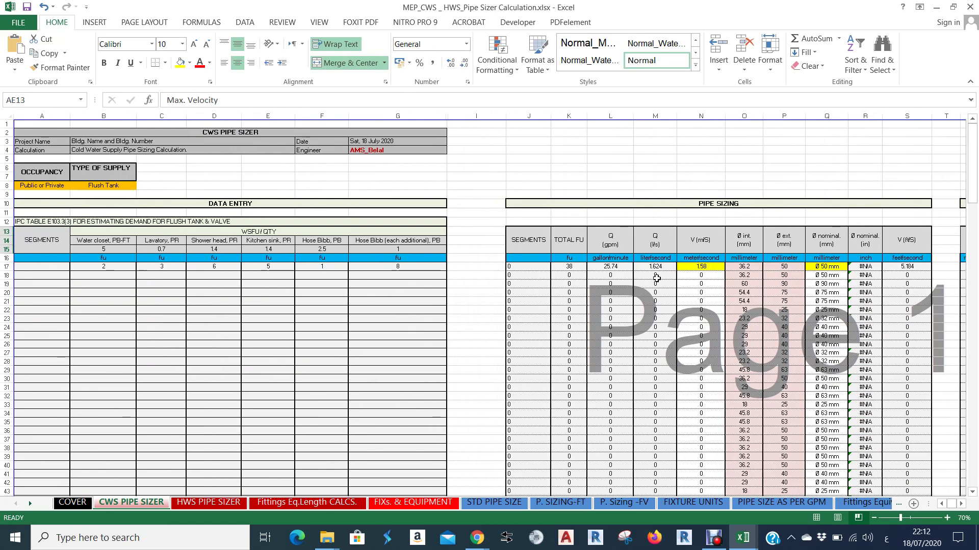
{"action": "left_click", "coordinate": [704, 267]}
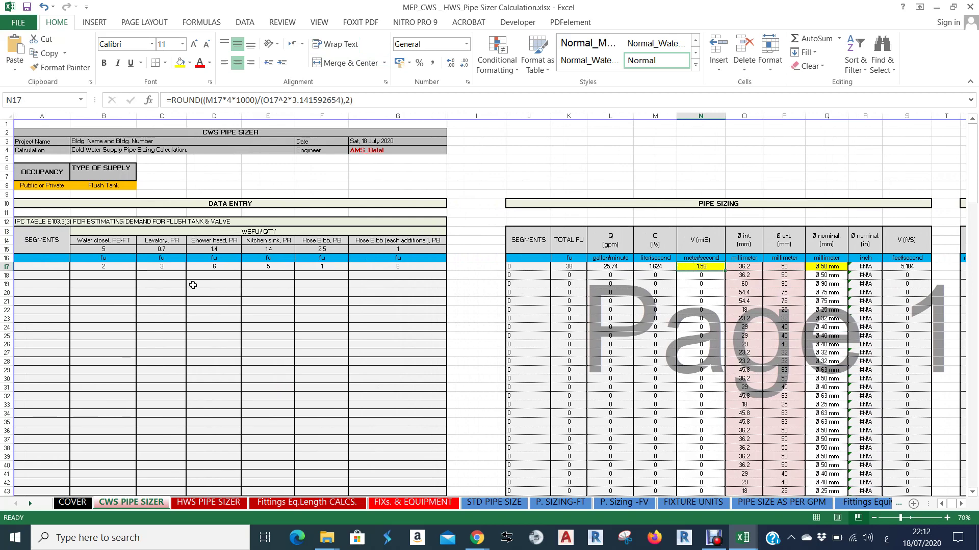
{"action": "scroll", "coordinate": [193, 285], "scroll_direction": "up", "scroll_amount": 1}
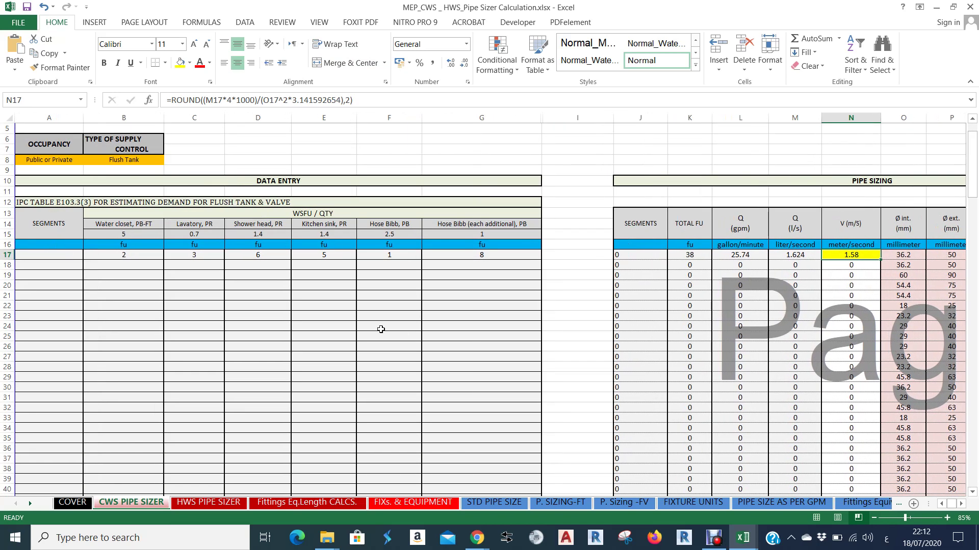
{"action": "scroll", "coordinate": [380, 328], "scroll_direction": "up", "scroll_amount": 2}
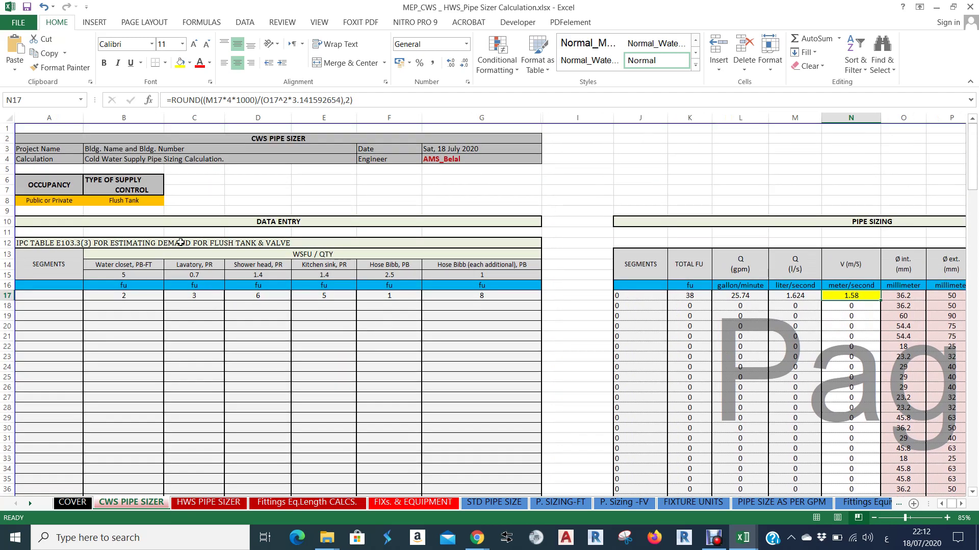
Compare the selected type of supply control with the water closet fixture type in the Data Entry table.
{"action": "left_click", "coordinate": [142, 201]}
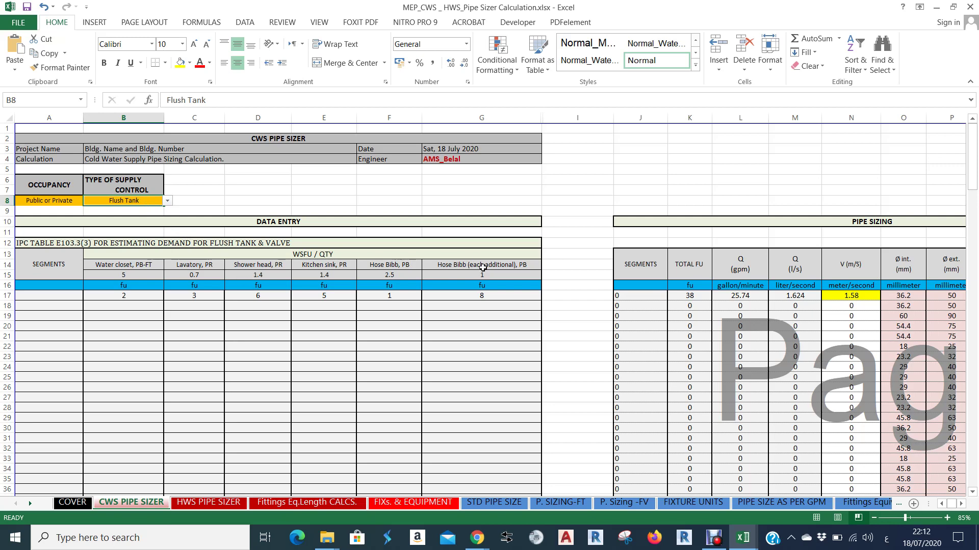
{"action": "left_click", "coordinate": [154, 265]}
{"action": "left_click", "coordinate": [151, 201]}
{"action": "left_click", "coordinate": [474, 399]}
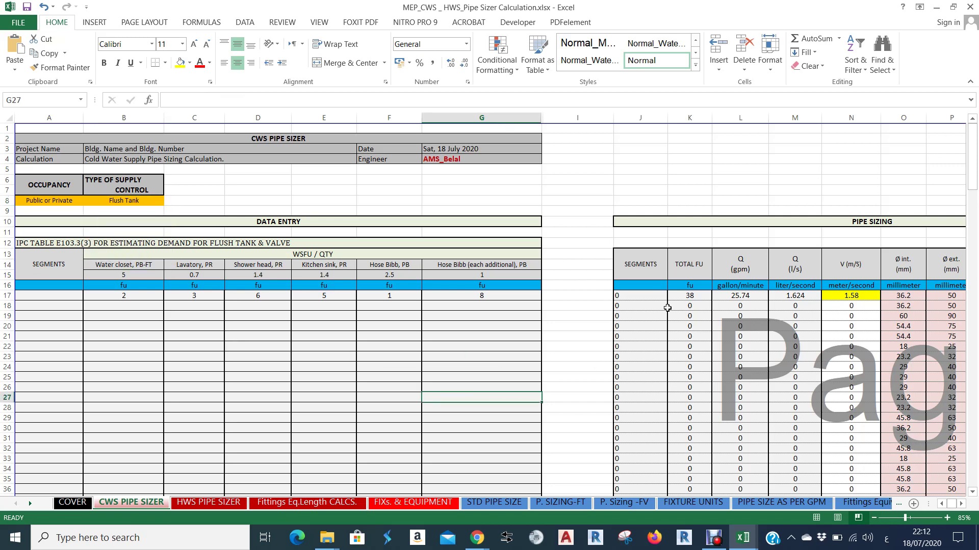
Examine the row 17 total fixture units and gpm flow formulas, tracing the flow lookup to the demand table on the P. SIZING-FT sheet.
{"action": "left_click", "coordinate": [689, 297]}
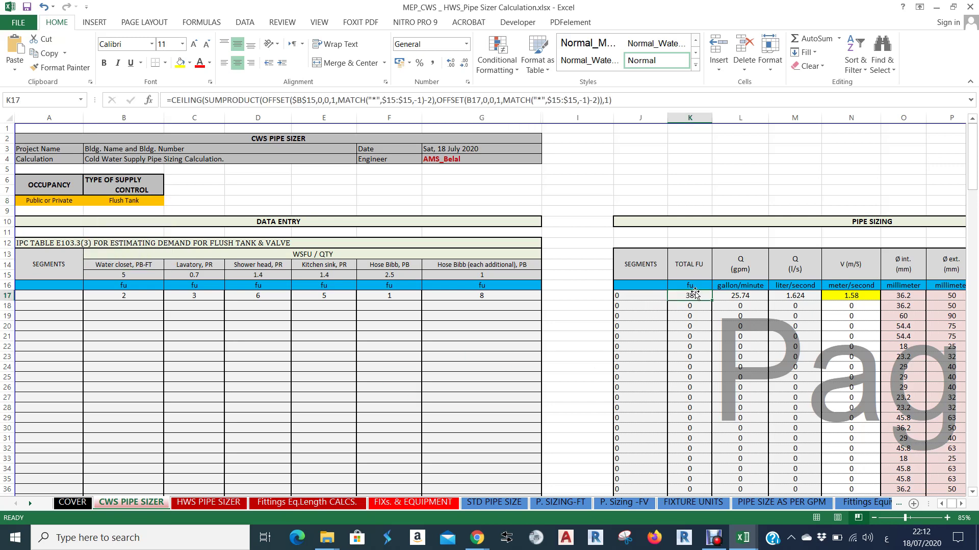
{"action": "left_click", "coordinate": [745, 298]}
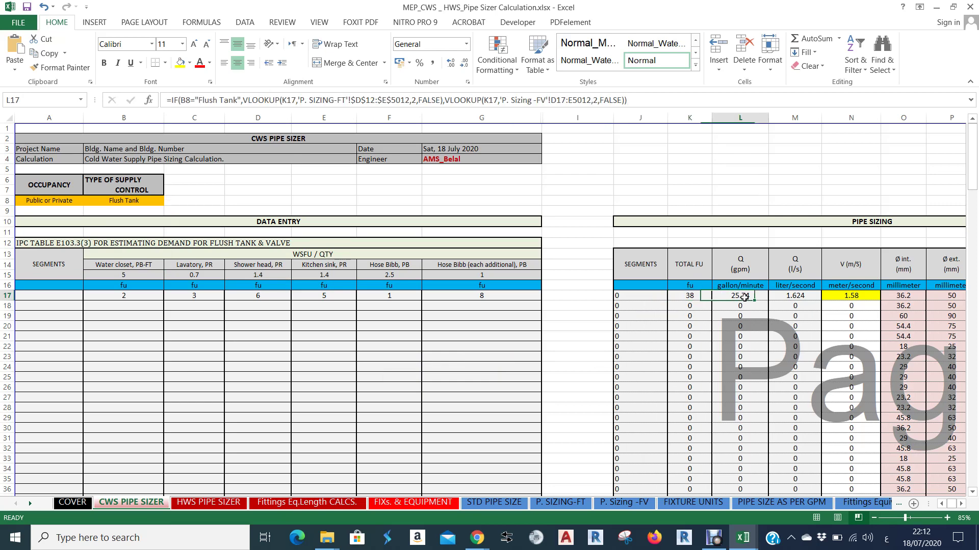
{"action": "left_click", "coordinate": [567, 504]}
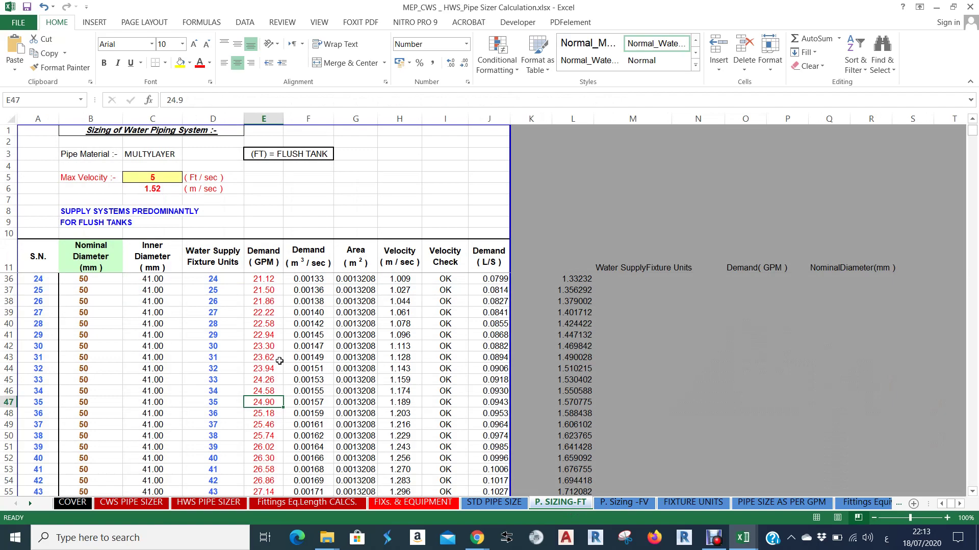
{"action": "scroll", "coordinate": [279, 360], "scroll_direction": "down", "scroll_amount": 1}
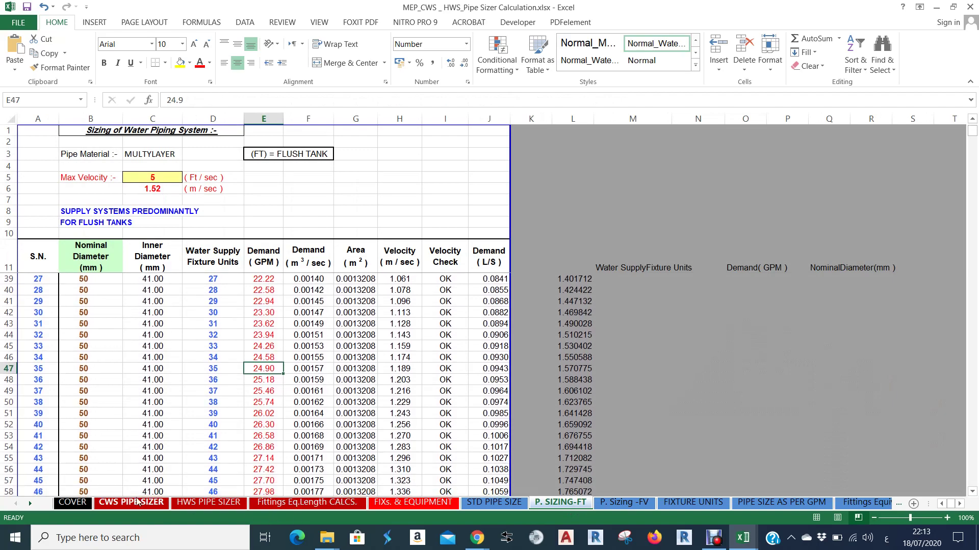
{"action": "left_click", "coordinate": [131, 502]}
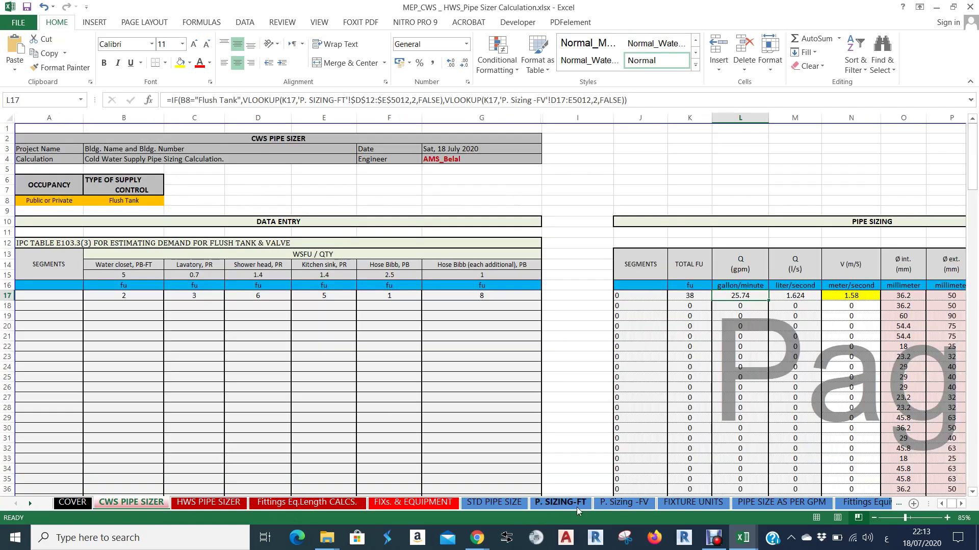
{"action": "left_click", "coordinate": [560, 504]}
{"action": "left_click", "coordinate": [262, 403]}
{"action": "left_click", "coordinate": [136, 502]}
Review the available types of supply control and the row 17 gpm flow formula that depends on the selection.
{"action": "left_click", "coordinate": [140, 206]}
{"action": "left_click", "coordinate": [164, 202]}
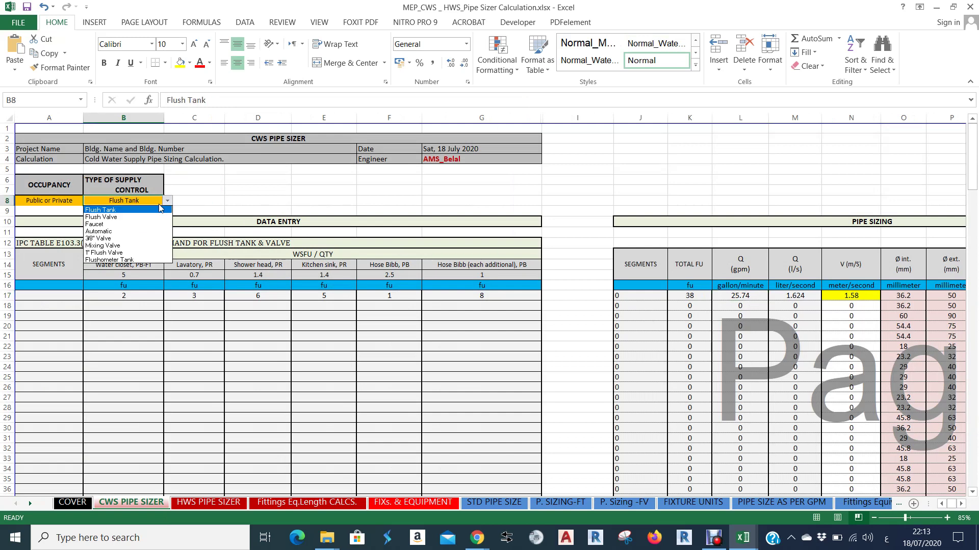
{"action": "left_click", "coordinate": [749, 285]}
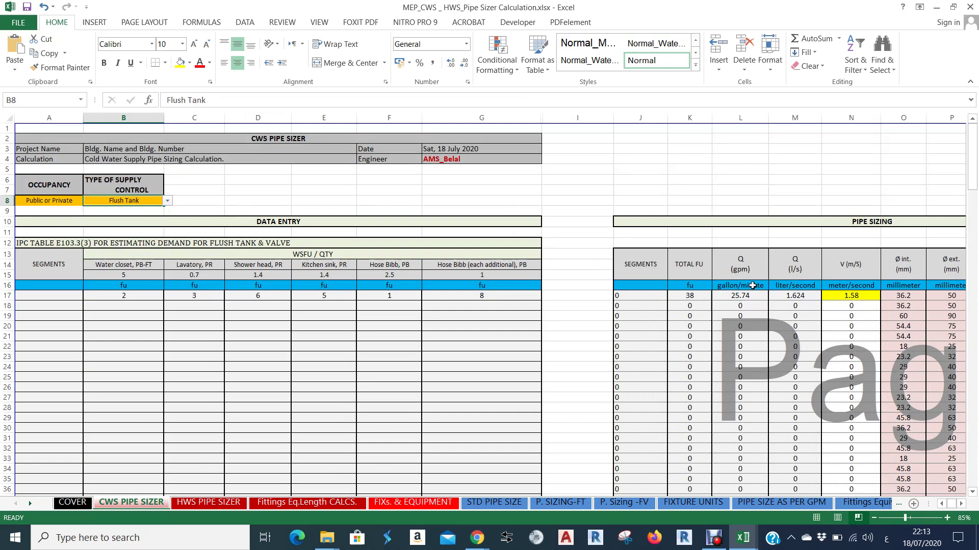
{"action": "left_click", "coordinate": [743, 295]}
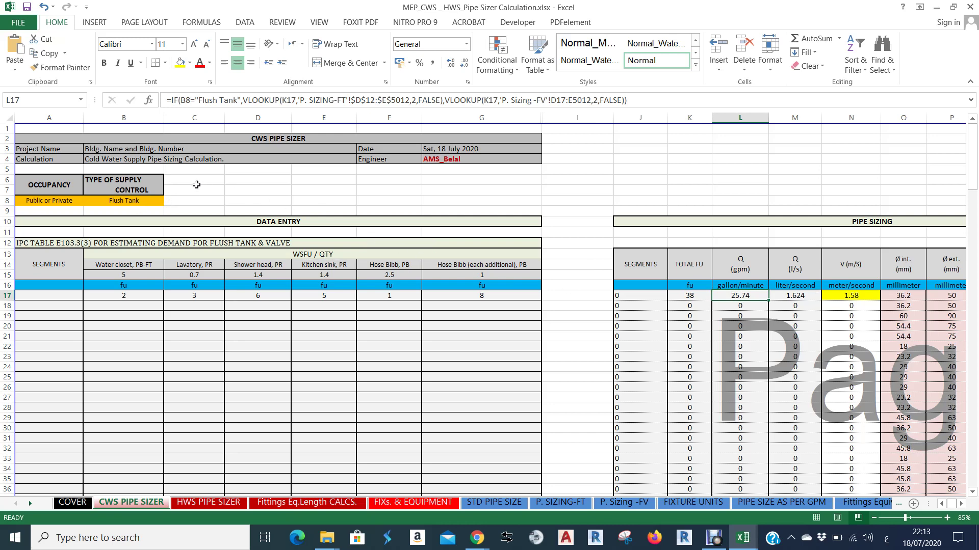
Set the type of supply control to Flush Valve and check the row 17 gpm flow and total fixture units.
{"action": "left_click", "coordinate": [136, 201]}
{"action": "left_click", "coordinate": [167, 201]}
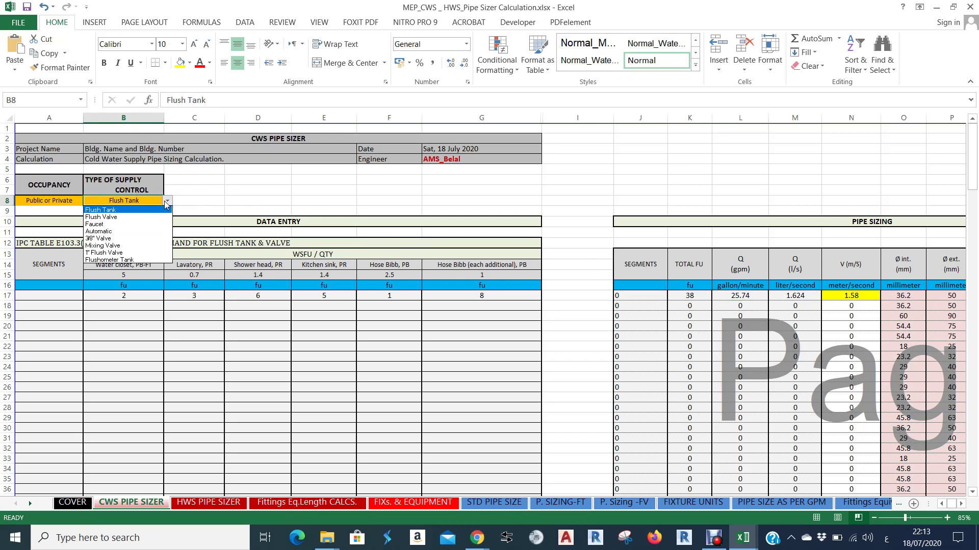
{"action": "left_click", "coordinate": [135, 217]}
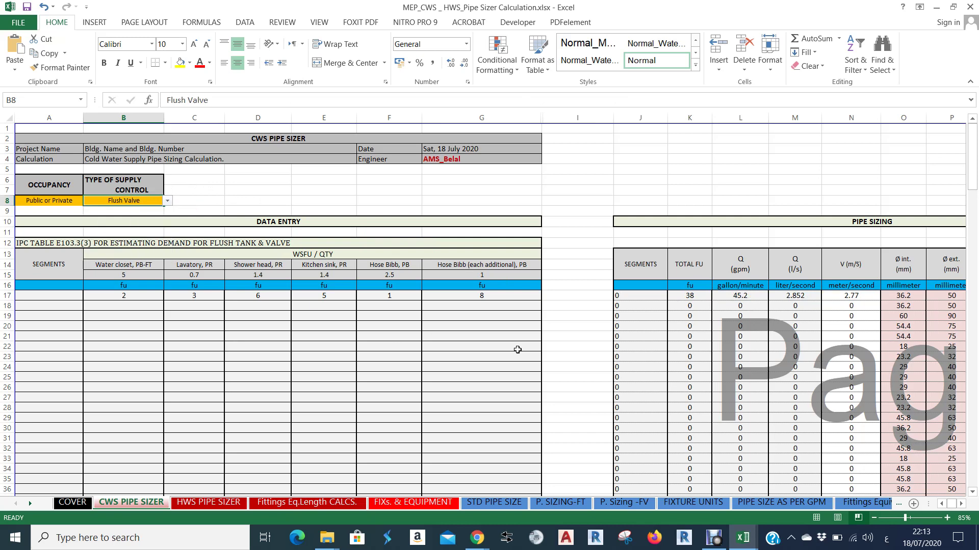
{"action": "left_click", "coordinate": [741, 294]}
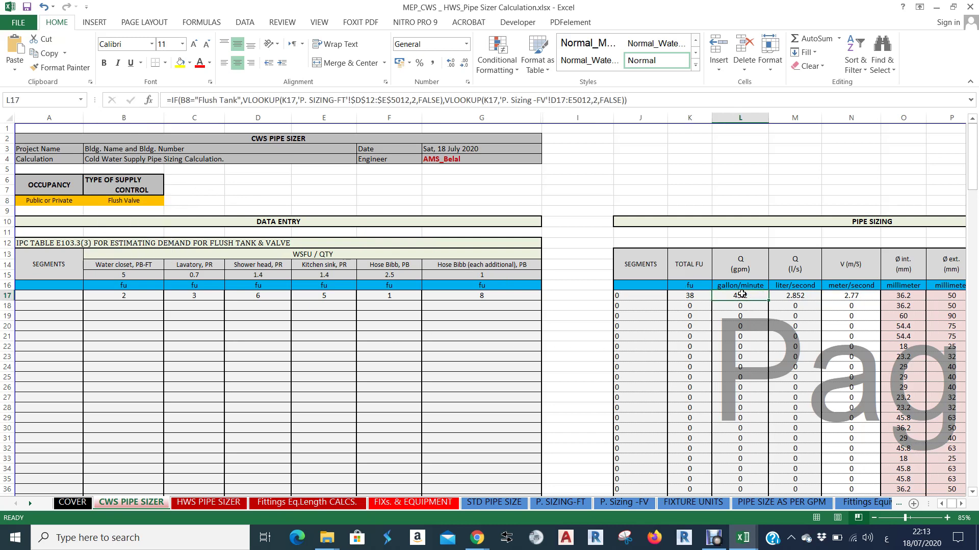
{"action": "left_click", "coordinate": [690, 296]}
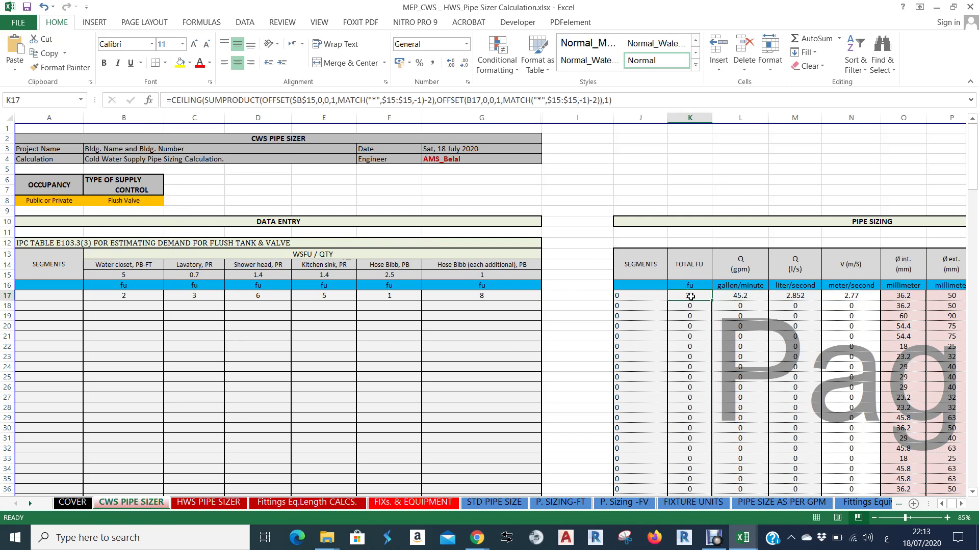
Change the first fixture in the Data Entry table to Water closet, PB-FV.
{"action": "left_click", "coordinate": [118, 265]}
{"action": "left_click", "coordinate": [167, 265]}
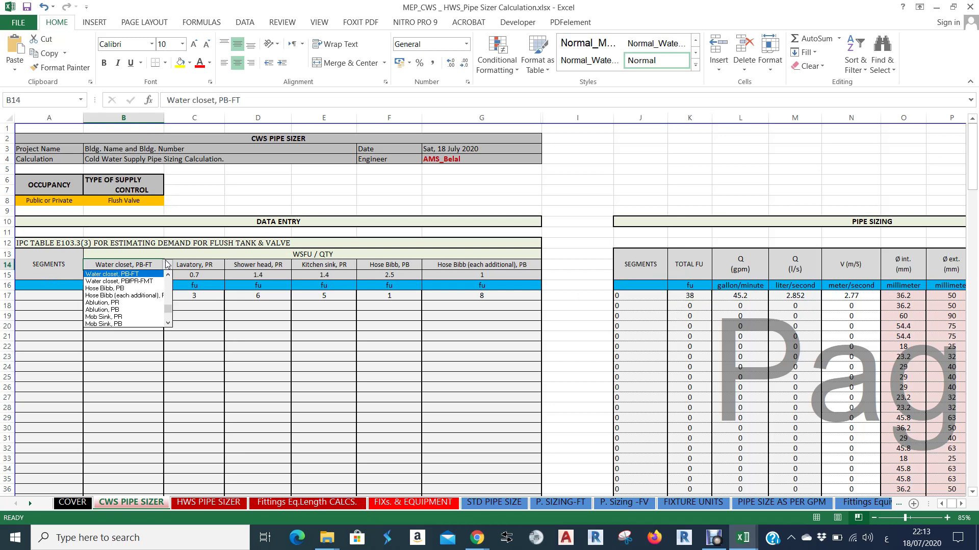
{"action": "left_click", "coordinate": [168, 275]}
{"action": "left_click", "coordinate": [168, 275]}
{"action": "left_click", "coordinate": [147, 281]}
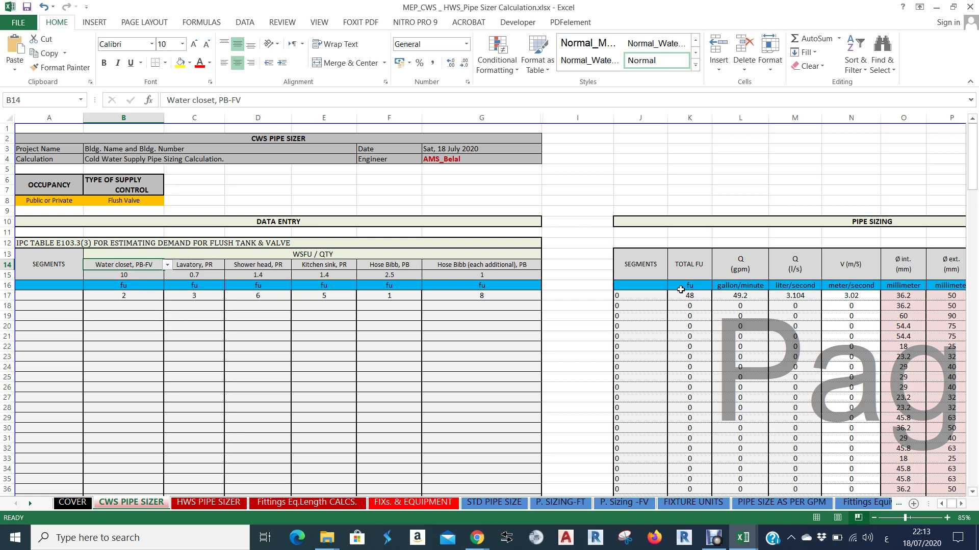
Check the row 17 total fixture units formula and look up the matching GPM demand on the P. Sizing -FV sheet.
{"action": "left_click", "coordinate": [697, 297]}
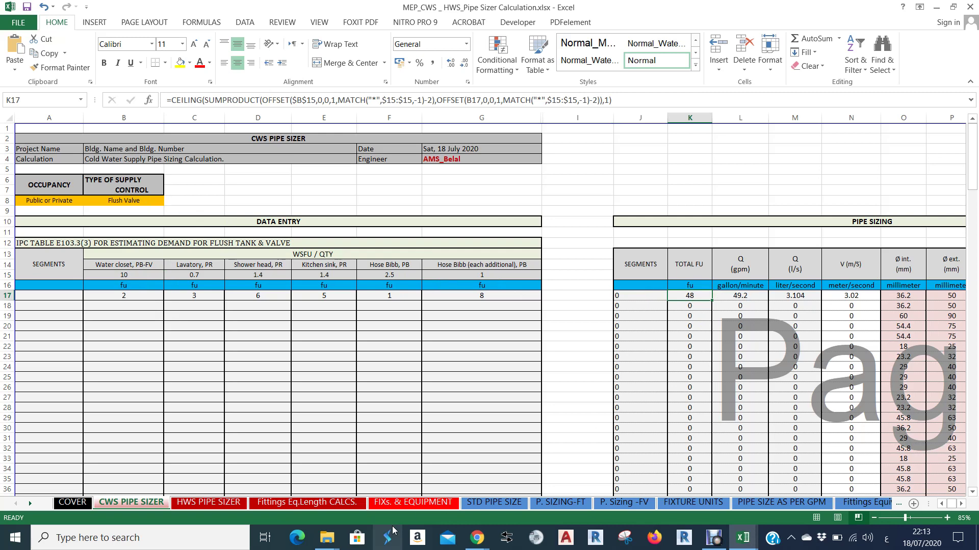
{"action": "left_click", "coordinate": [618, 508]}
{"action": "scroll", "coordinate": [249, 378], "scroll_direction": "down", "scroll_amount": 5}
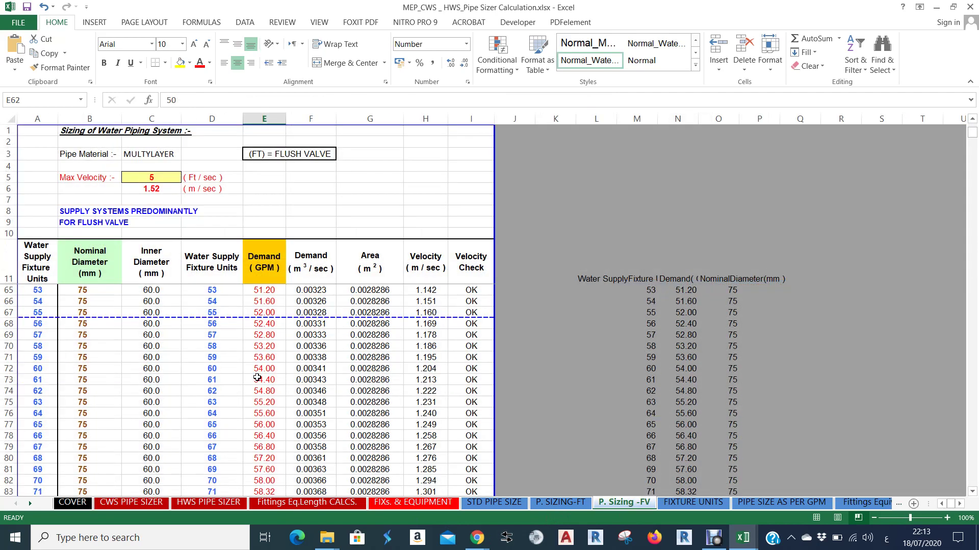
{"action": "left_click", "coordinate": [265, 335]}
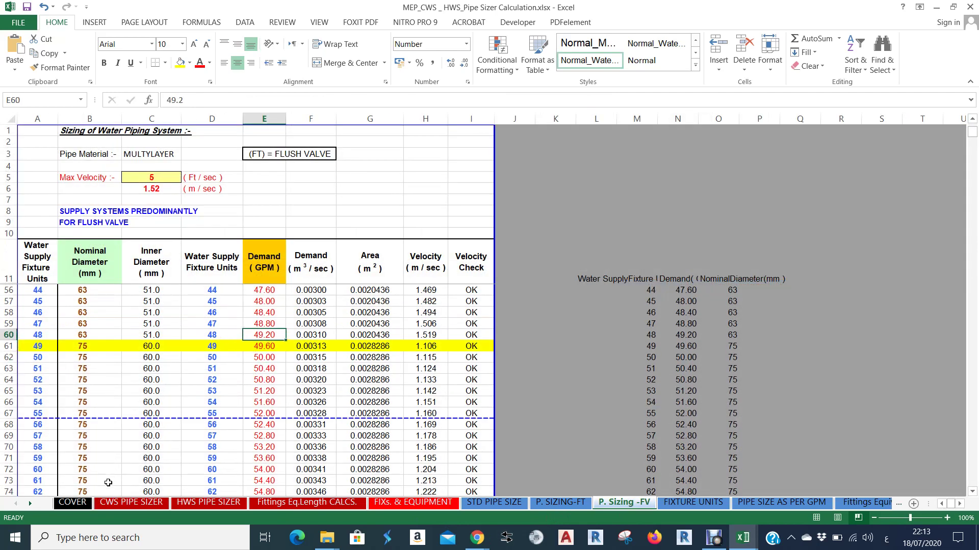
{"action": "left_click", "coordinate": [112, 504]}
Review the Pipe Sizing and Friction Losses tables on the CWS PIPE SIZER sheet and examine the row 17 total friction loss formula.
{"action": "scroll", "coordinate": [662, 285], "scroll_direction": "right", "scroll_amount": 6}
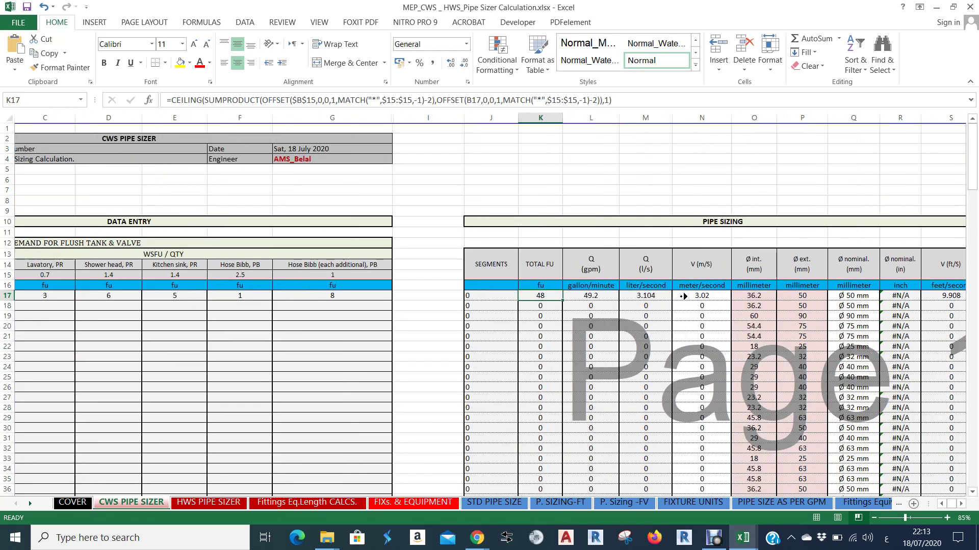
{"action": "scroll", "coordinate": [682, 297], "scroll_direction": "down", "scroll_amount": 2}
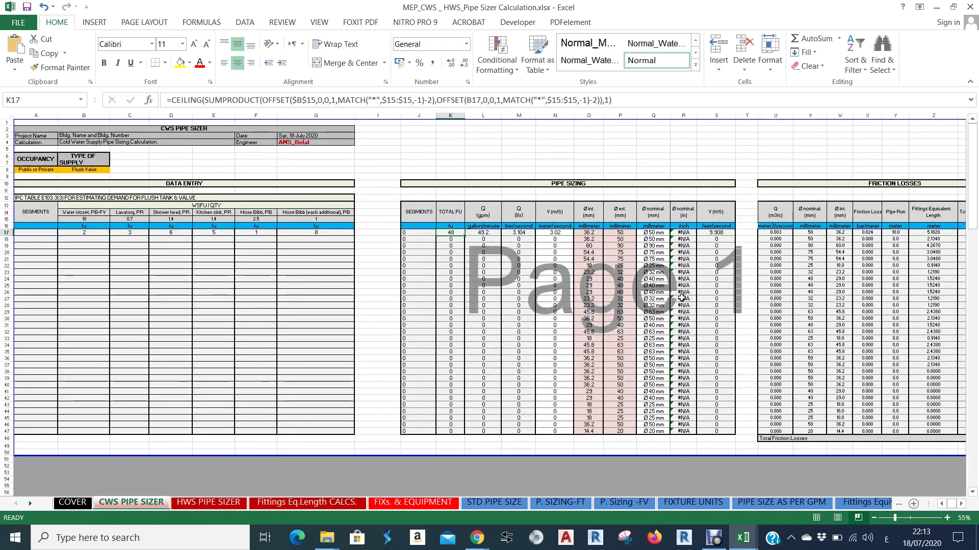
{"action": "scroll", "coordinate": [810, 311], "scroll_direction": "up", "scroll_amount": 1}
{"action": "scroll", "coordinate": [739, 319], "scroll_direction": "right", "scroll_amount": 4}
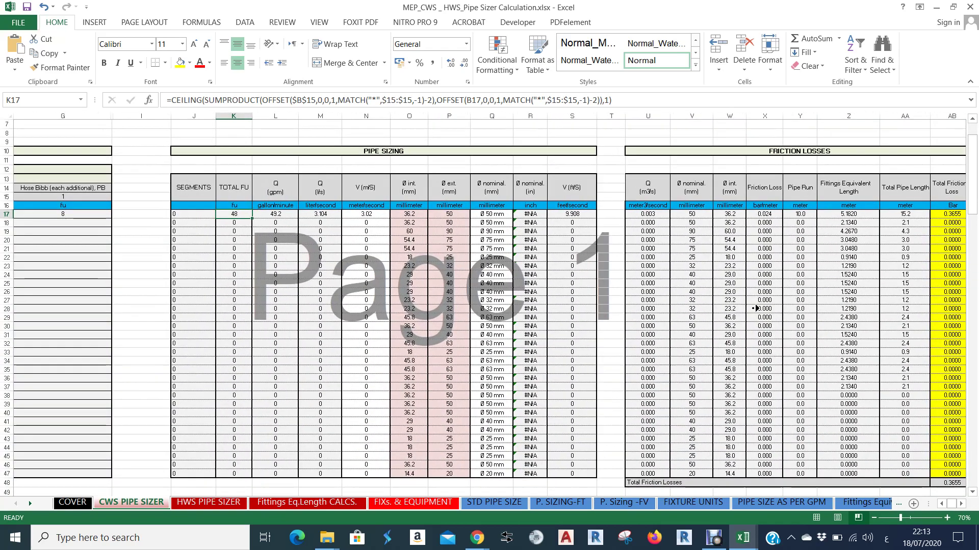
{"action": "scroll", "coordinate": [727, 334], "scroll_direction": "right", "scroll_amount": 1}
{"action": "scroll", "coordinate": [727, 337], "scroll_direction": "down", "scroll_amount": 2}
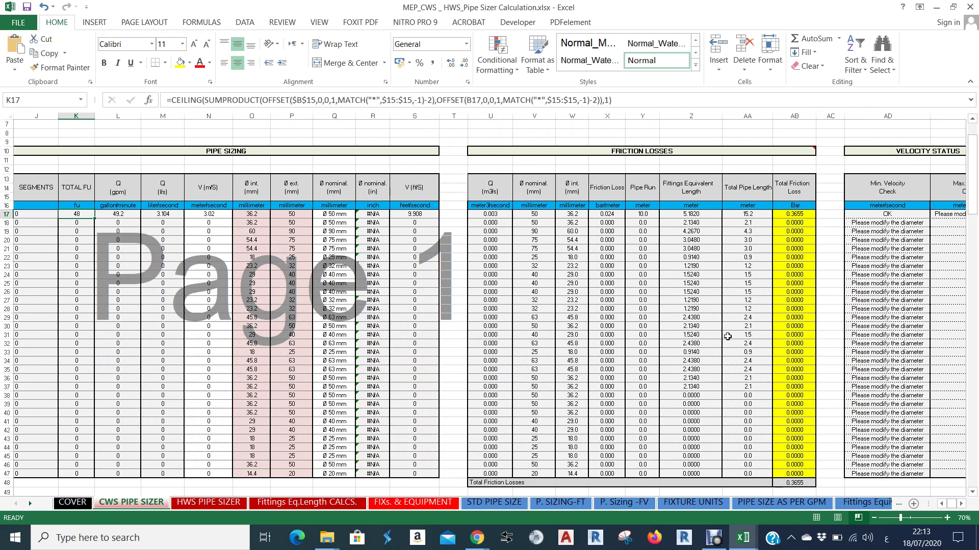
{"action": "left_click", "coordinate": [797, 215]}
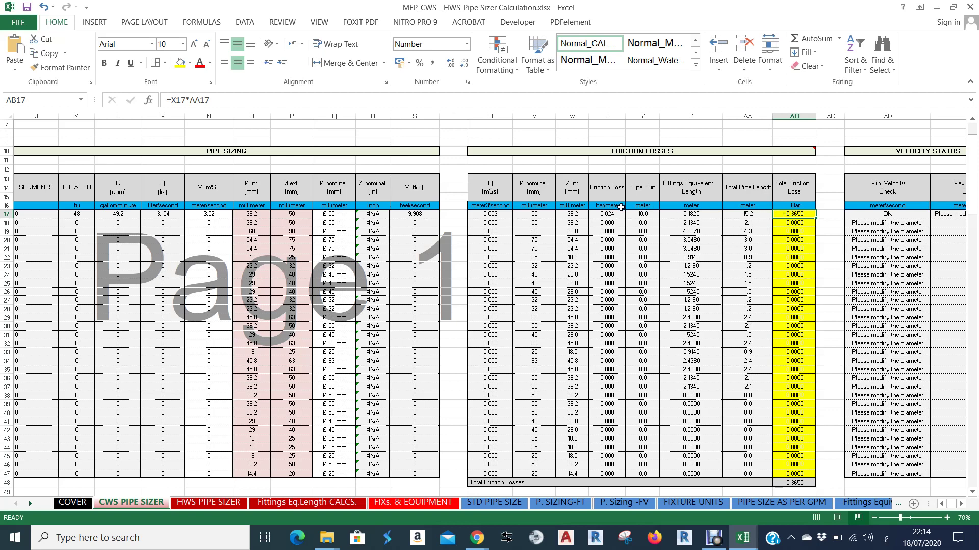
Compare the friction losses of rows 17 to 47 with the Total Friction Losses formula beneath them.
{"action": "scroll", "coordinate": [621, 207], "scroll_direction": "down", "scroll_amount": 1}
{"action": "left_click_drag", "start_coordinate": [795, 187], "coordinate": [794, 451]}
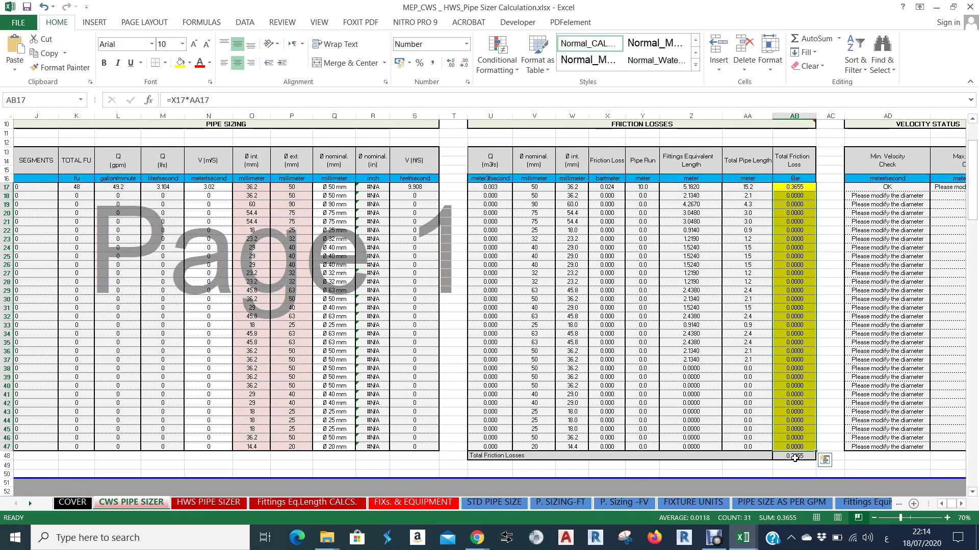
{"action": "left_click", "coordinate": [789, 457]}
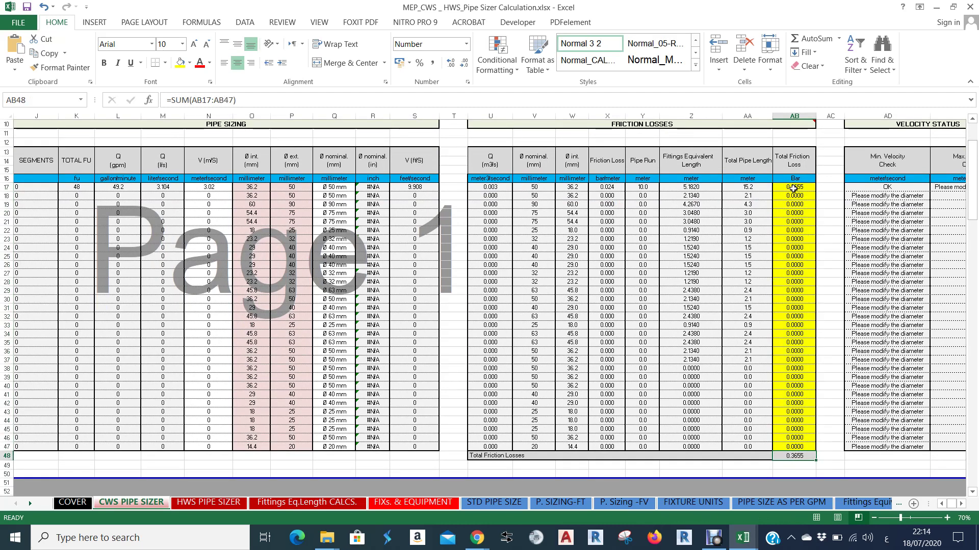
{"action": "left_click_drag", "start_coordinate": [793, 188], "coordinate": [794, 447]}
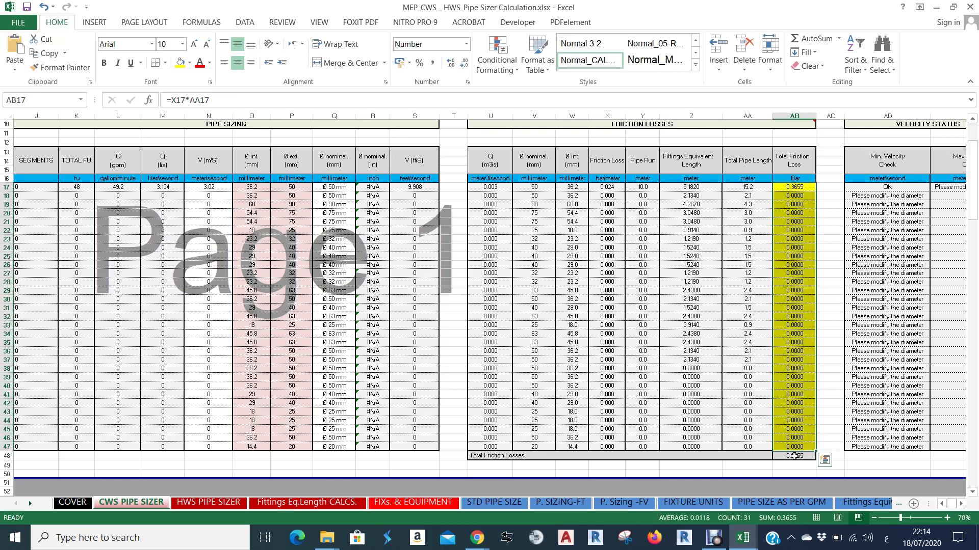
{"action": "left_click", "coordinate": [794, 456]}
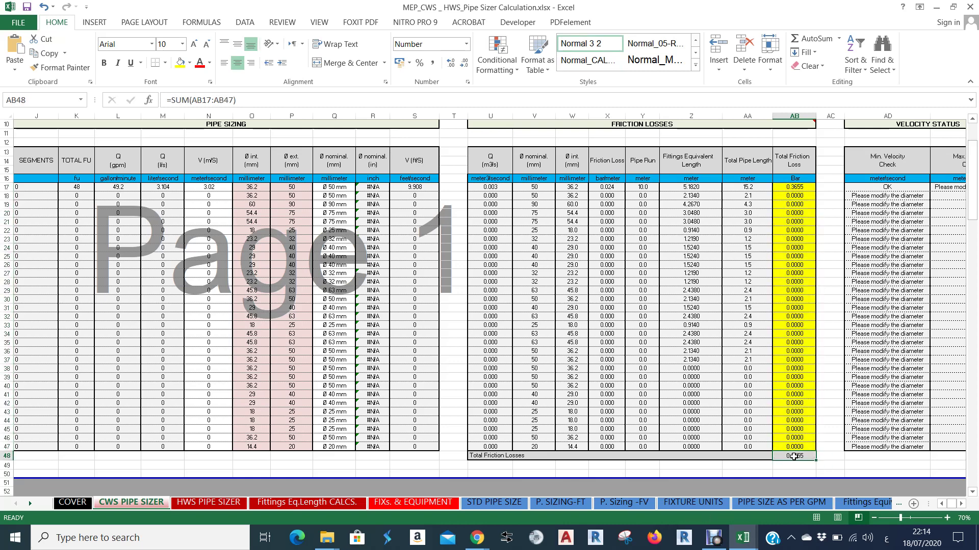
{"action": "left_click", "coordinate": [365, 94]}
{"action": "key", "text": "Escape"}
{"action": "left_click", "coordinate": [794, 188]}
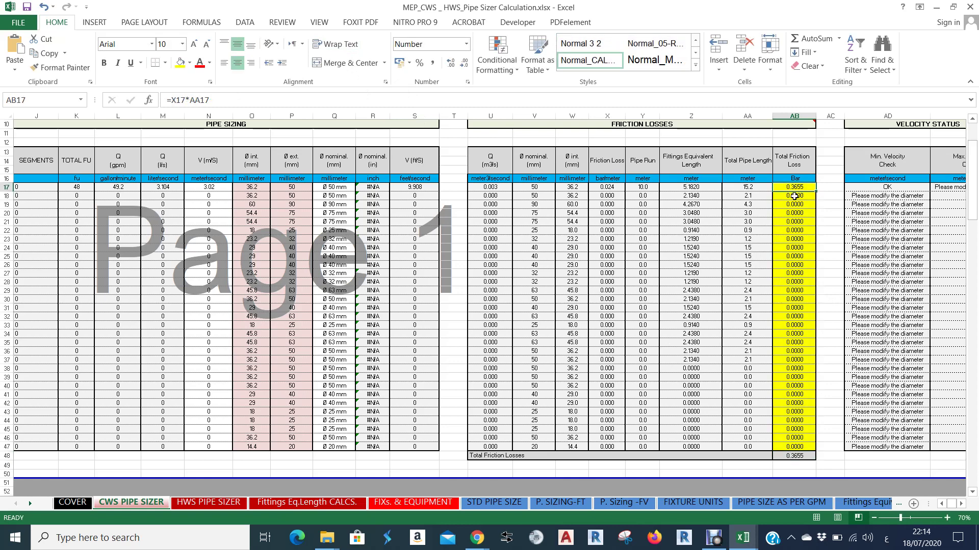
{"action": "left_click", "coordinate": [797, 455]}
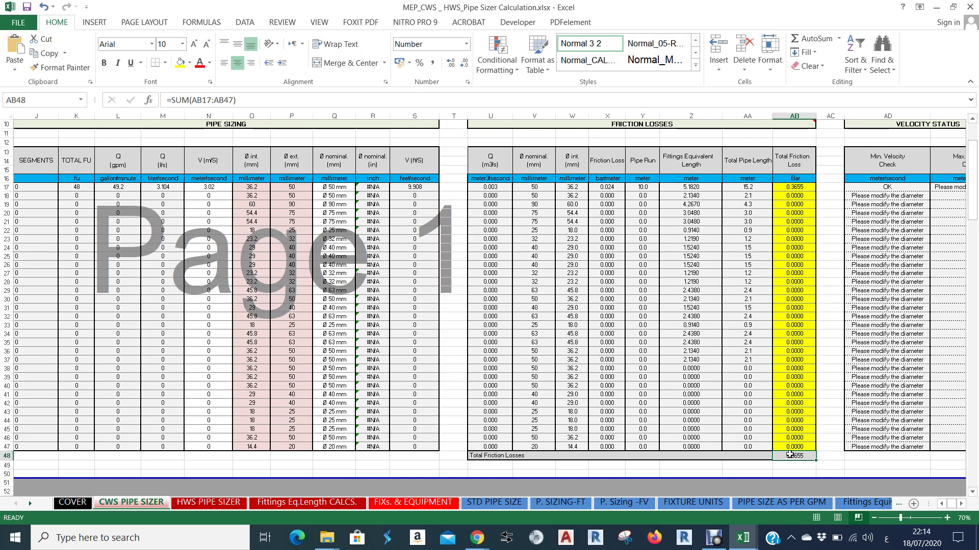
Trace the range referenced by the Total Friction Losses sum in AB48, leaving the formula as it is.
{"action": "scroll", "coordinate": [792, 439], "scroll_direction": "up", "scroll_amount": 1}
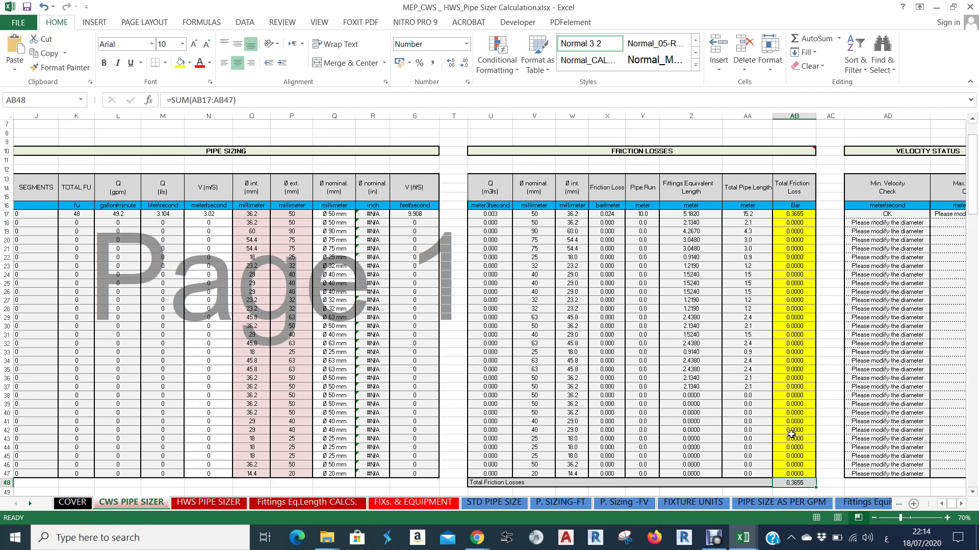
{"action": "scroll", "coordinate": [792, 428], "scroll_direction": "down", "scroll_amount": 1}
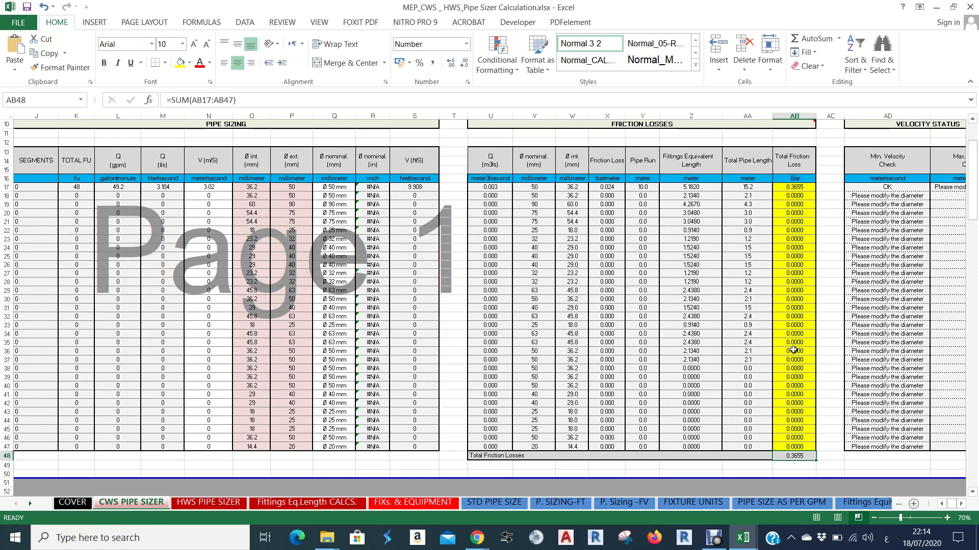
{"action": "left_click_drag", "start_coordinate": [788, 188], "coordinate": [795, 447]}
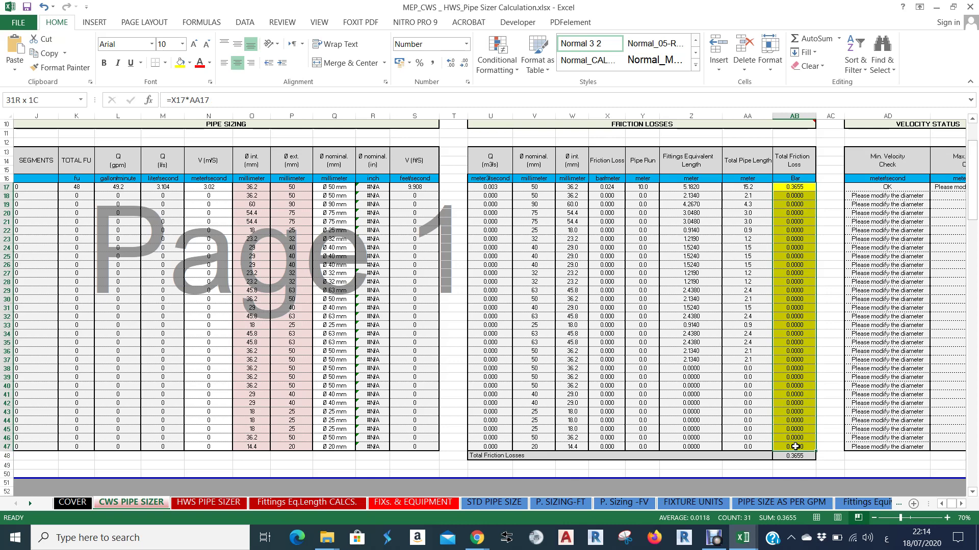
{"action": "left_click_drag", "start_coordinate": [795, 447], "coordinate": [796, 446]}
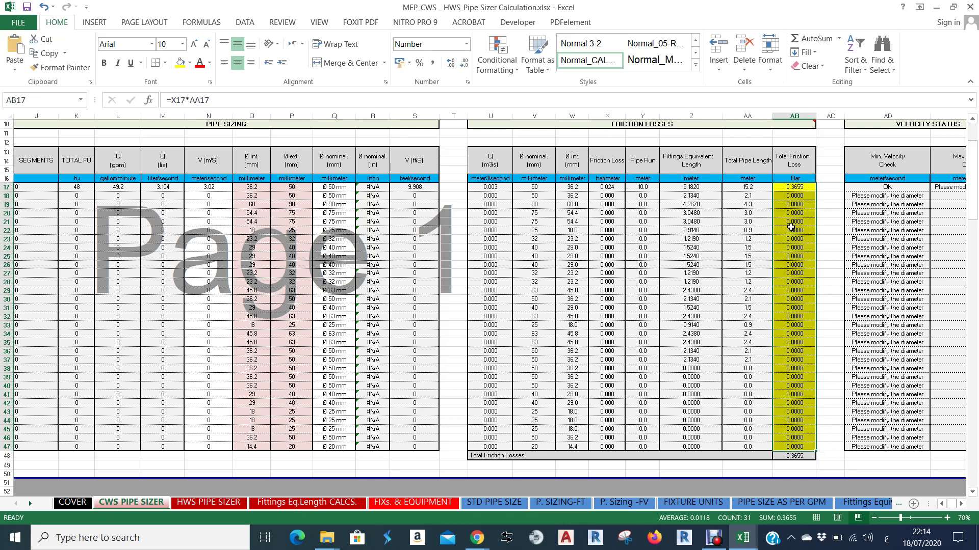
{"action": "left_click", "coordinate": [781, 455]}
{"action": "left_click", "coordinate": [281, 99]}
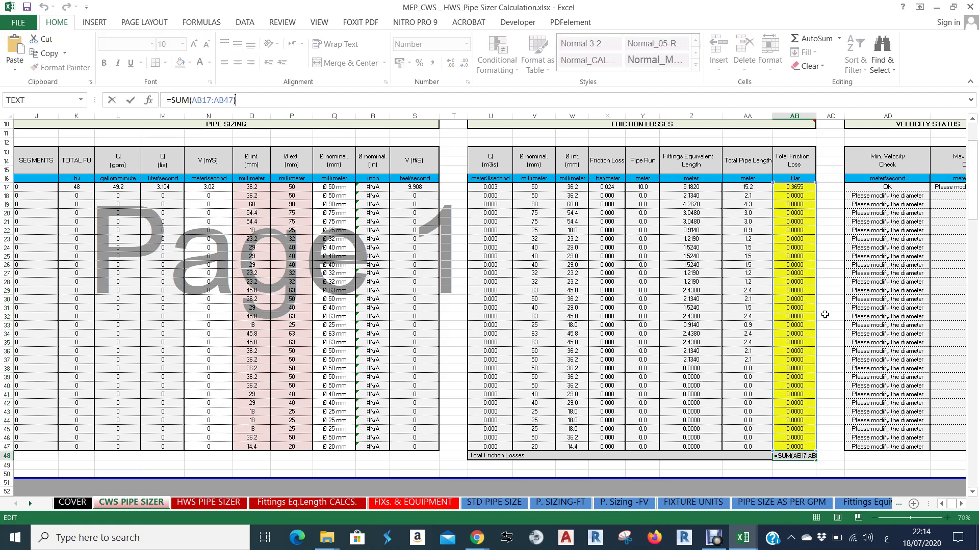
{"action": "key", "text": "Escape"}
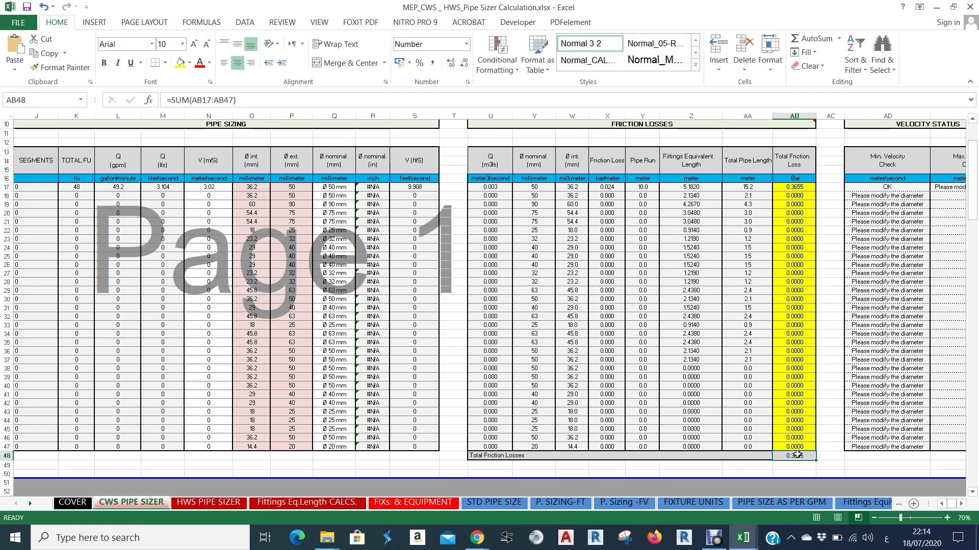
Switch to the MEP_Domestic Water Pumps workbook and examine the booster pump calculation's Friction Loss formula on the WATER PUMPS sheet.
{"action": "mouse_move", "coordinate": [748, 539]}
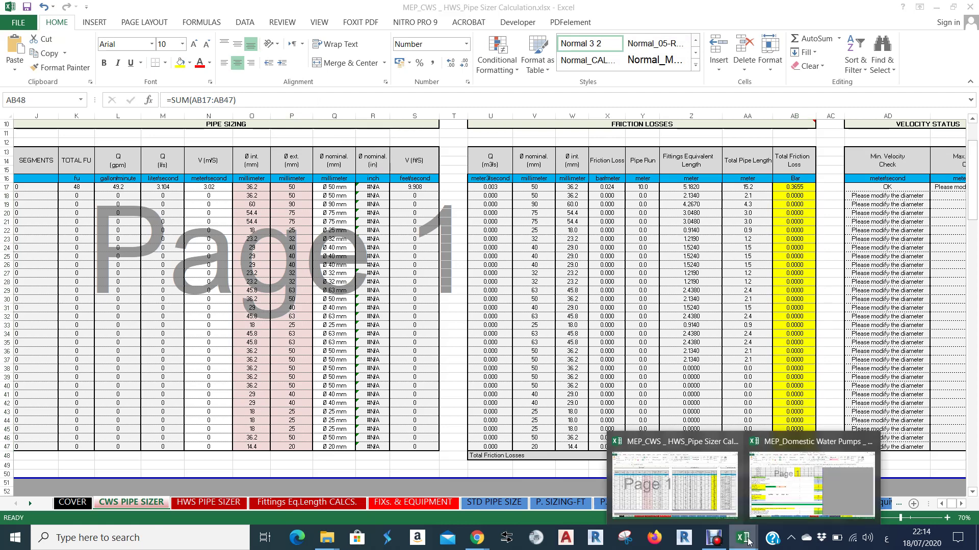
{"action": "left_click", "coordinate": [773, 482]}
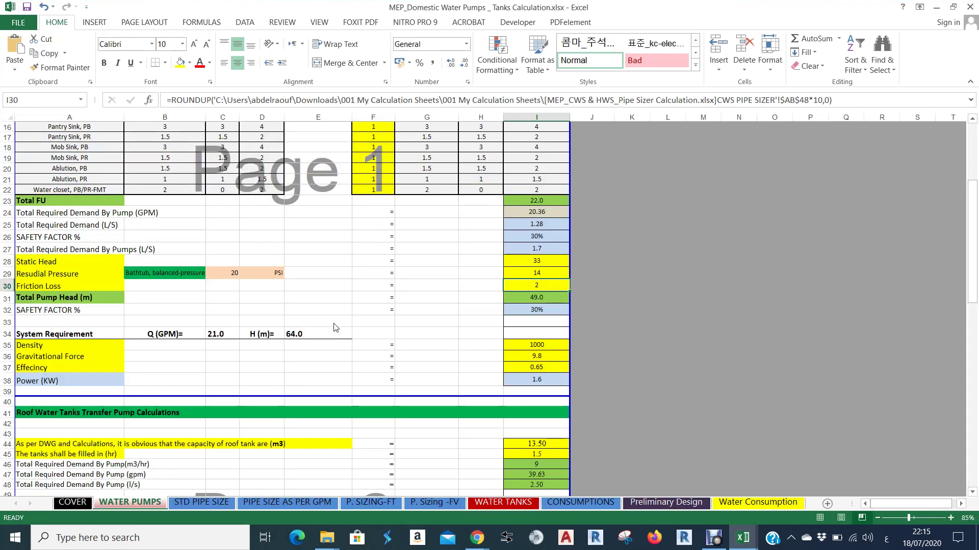
{"action": "left_click", "coordinate": [332, 321]}
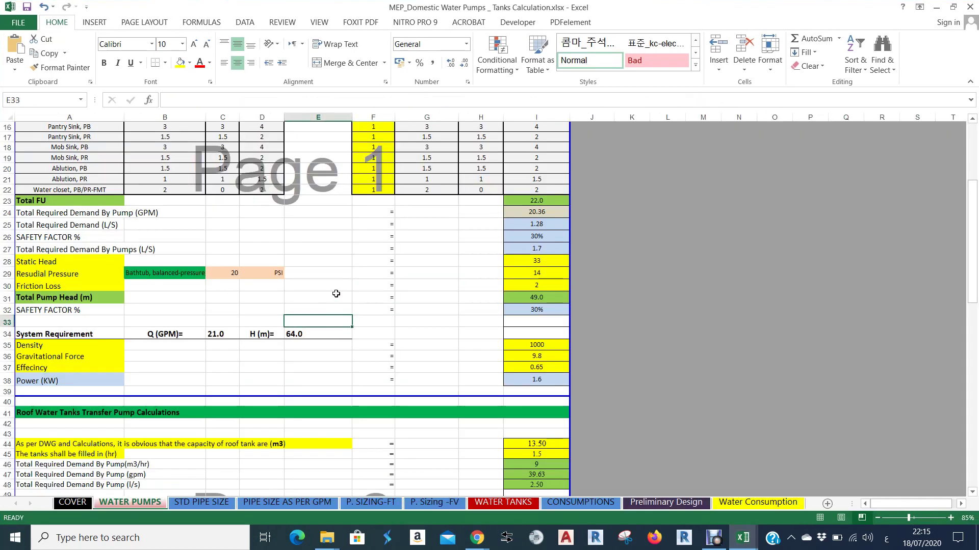
{"action": "scroll", "coordinate": [336, 293], "scroll_direction": "down", "scroll_amount": 1}
{"action": "scroll", "coordinate": [306, 292], "scroll_direction": "up", "scroll_amount": 4}
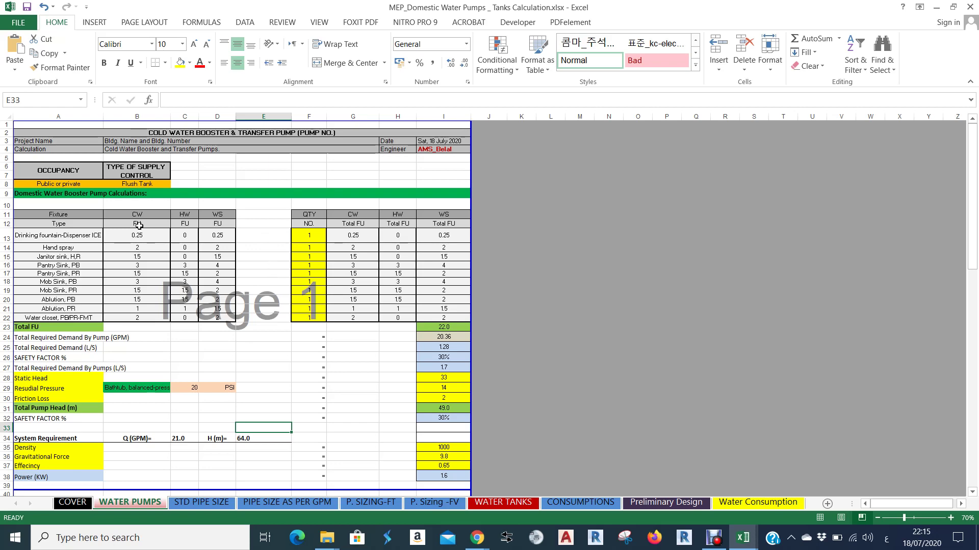
{"action": "scroll", "coordinate": [139, 226], "scroll_direction": "down", "scroll_amount": 2}
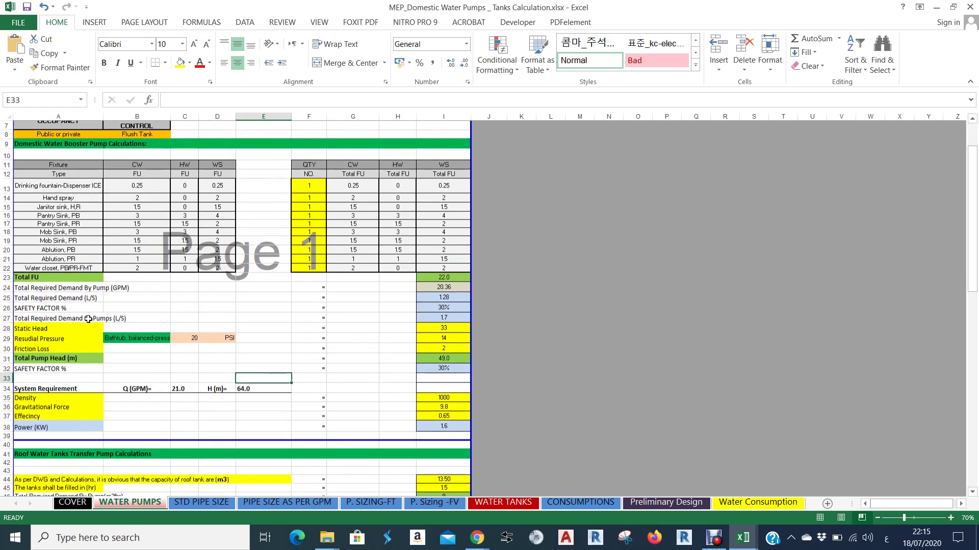
{"action": "left_click", "coordinate": [3, 349]}
{"action": "left_click", "coordinate": [457, 349]}
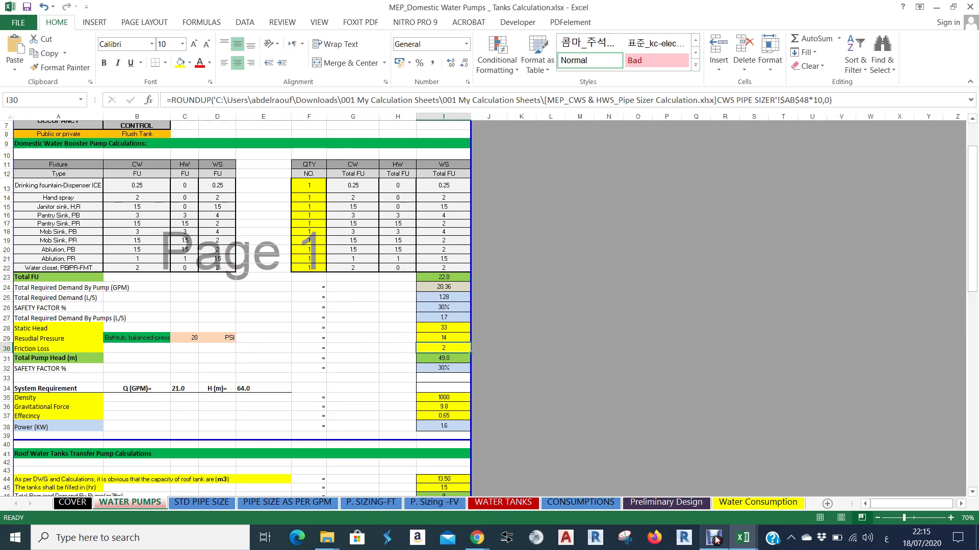
Compare the pipe sizer's Total Friction Losses cell AB48 with the pump workbook's Friction Loss cell that links to it.
{"action": "mouse_move", "coordinate": [743, 538]}
{"action": "left_click", "coordinate": [687, 493]}
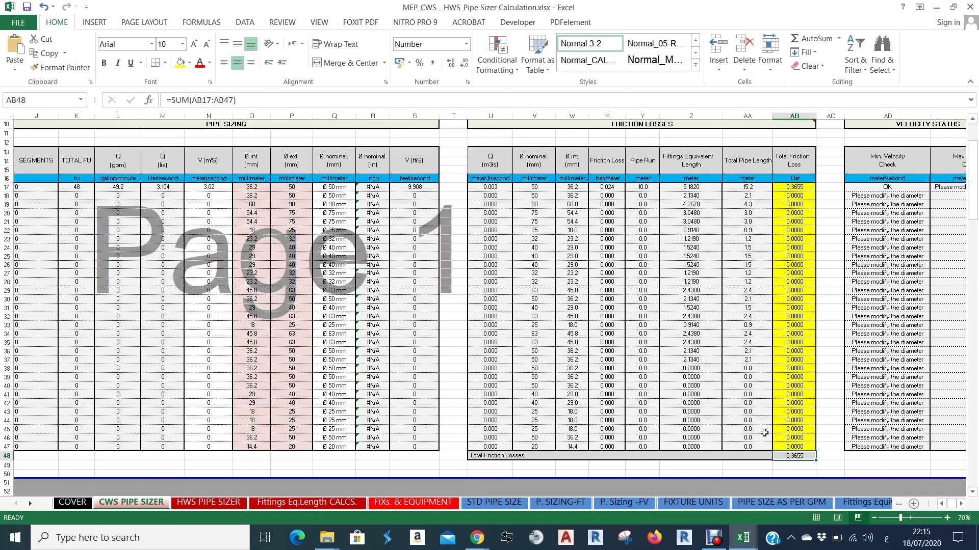
{"action": "mouse_move", "coordinate": [742, 538]}
{"action": "left_click", "coordinate": [798, 490]}
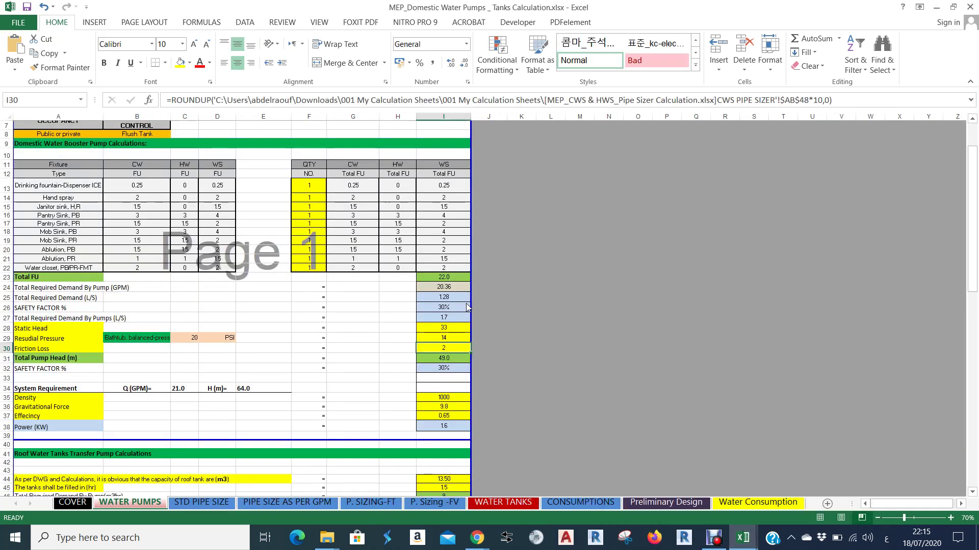
{"action": "left_click", "coordinate": [433, 222]}
{"action": "scroll", "coordinate": [453, 306], "scroll_direction": "down", "scroll_amount": 1}
{"action": "left_click", "coordinate": [445, 320]}
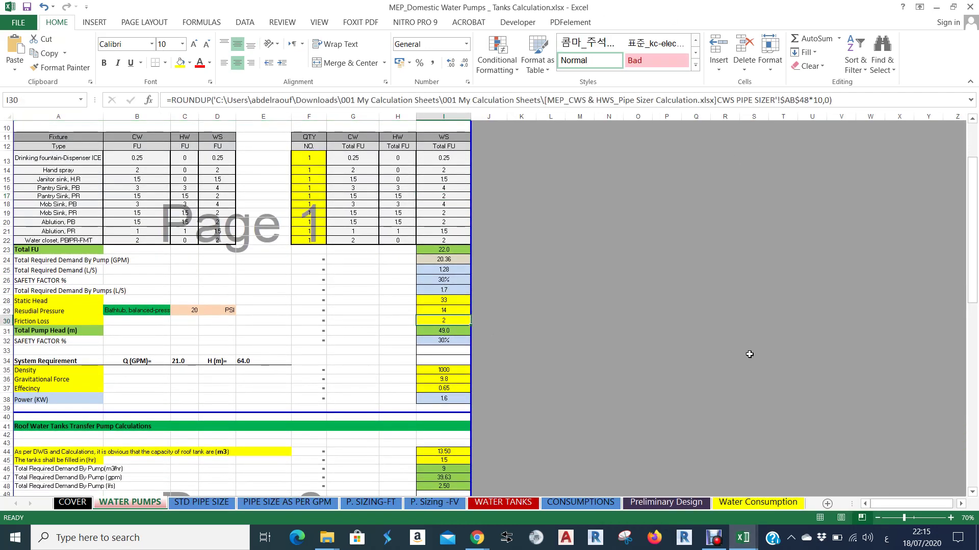
Return to the pipe sizer workbook and view the CWS PIPE SIZER sheet from the Data Entry table across.
{"action": "mouse_move", "coordinate": [743, 538]}
{"action": "left_click", "coordinate": [706, 483]}
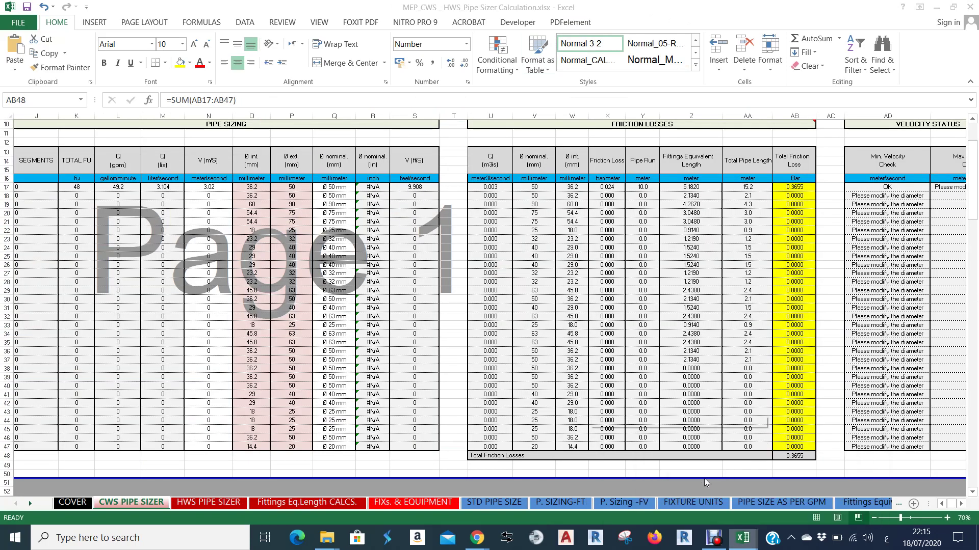
{"action": "scroll", "coordinate": [650, 336], "scroll_direction": "down", "scroll_amount": 1}
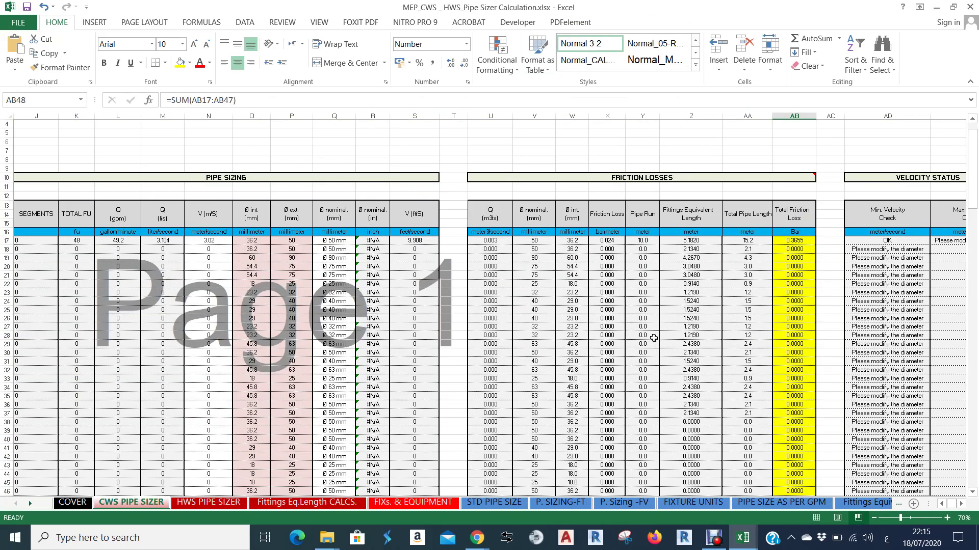
{"action": "scroll", "coordinate": [459, 306], "scroll_direction": "left", "scroll_amount": 6}
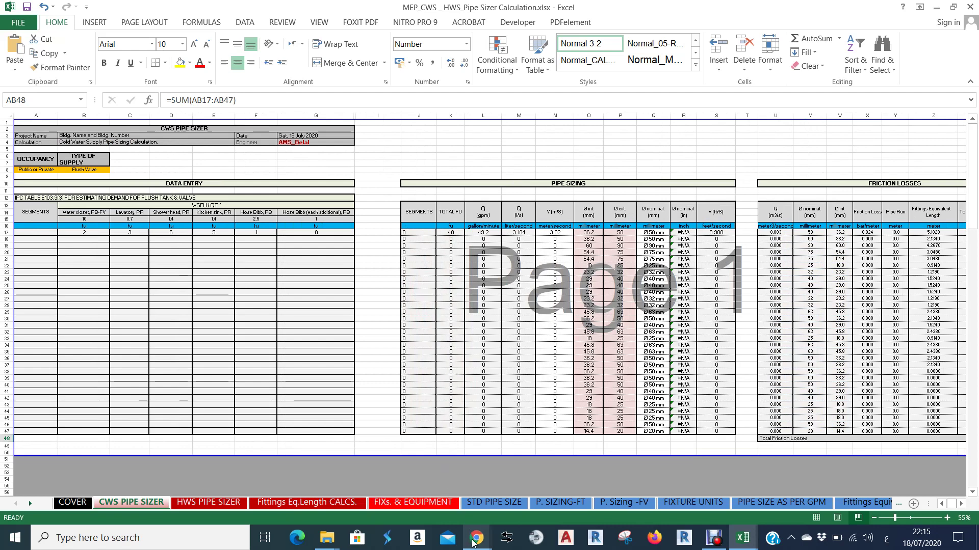
{"action": "mouse_move", "coordinate": [474, 542]}
{"action": "left_click", "coordinate": [545, 487]}
{"action": "scroll", "coordinate": [441, 199], "scroll_direction": "down", "scroll_amount": 5}
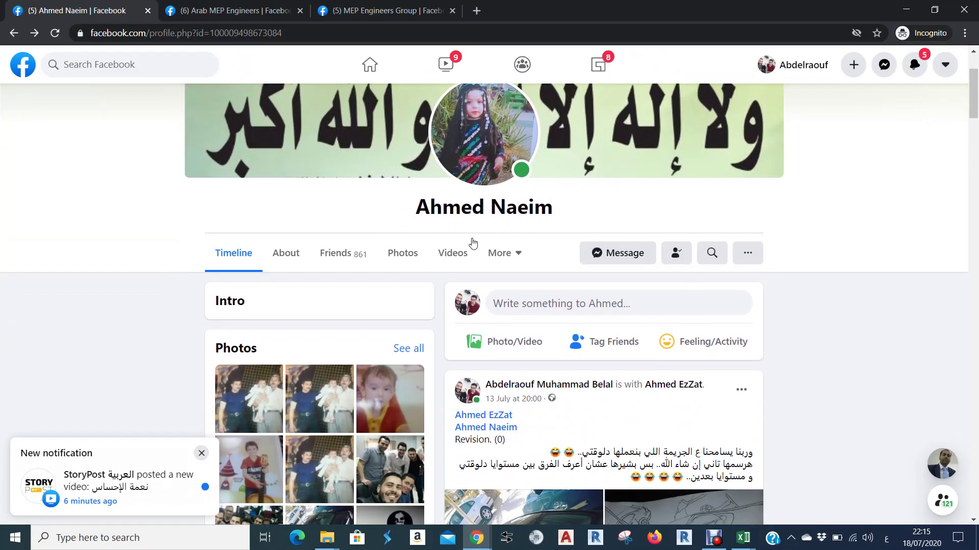
{"action": "scroll", "coordinate": [491, 269], "scroll_direction": "up", "scroll_amount": 6}
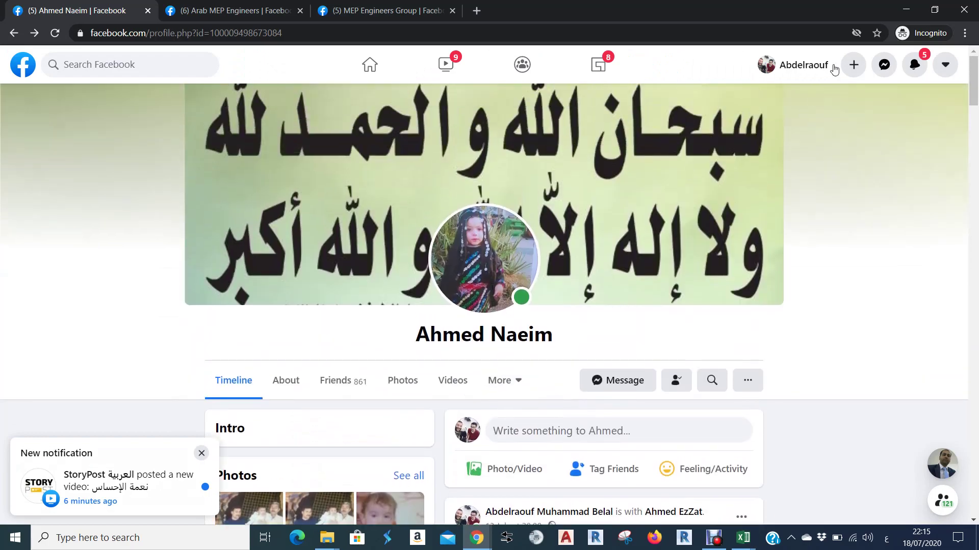
{"action": "left_click", "coordinate": [906, 10]}
{"action": "left_click", "coordinate": [313, 299]}
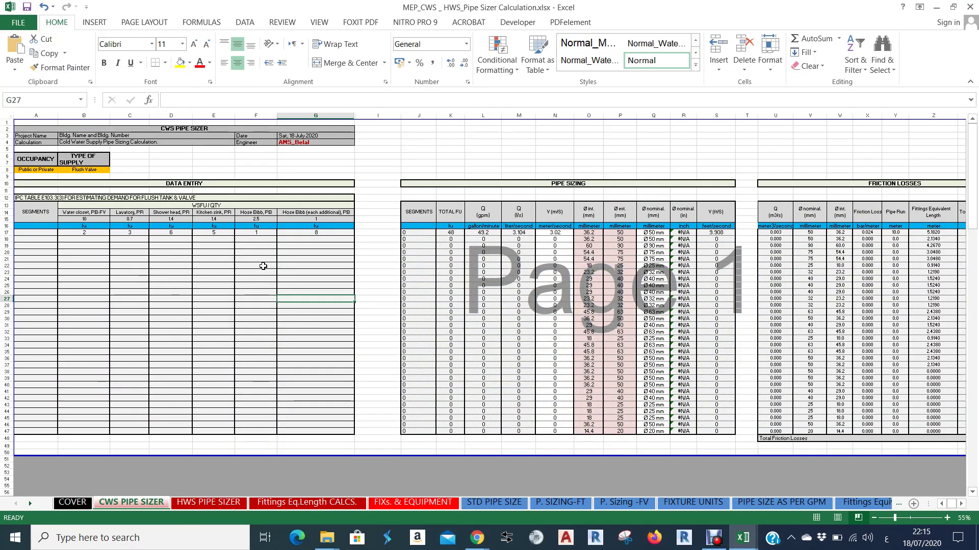
{"action": "scroll", "coordinate": [262, 265], "scroll_direction": "up", "scroll_amount": 3}
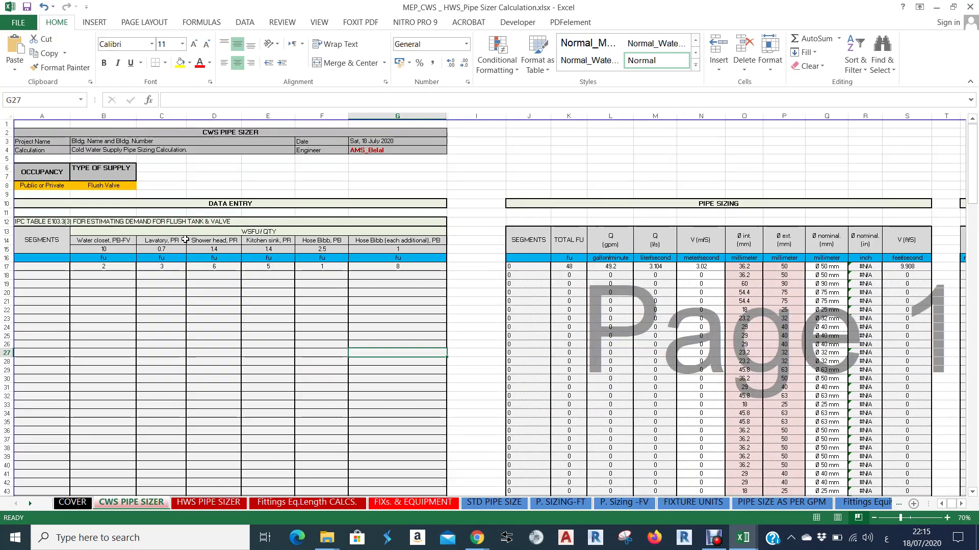